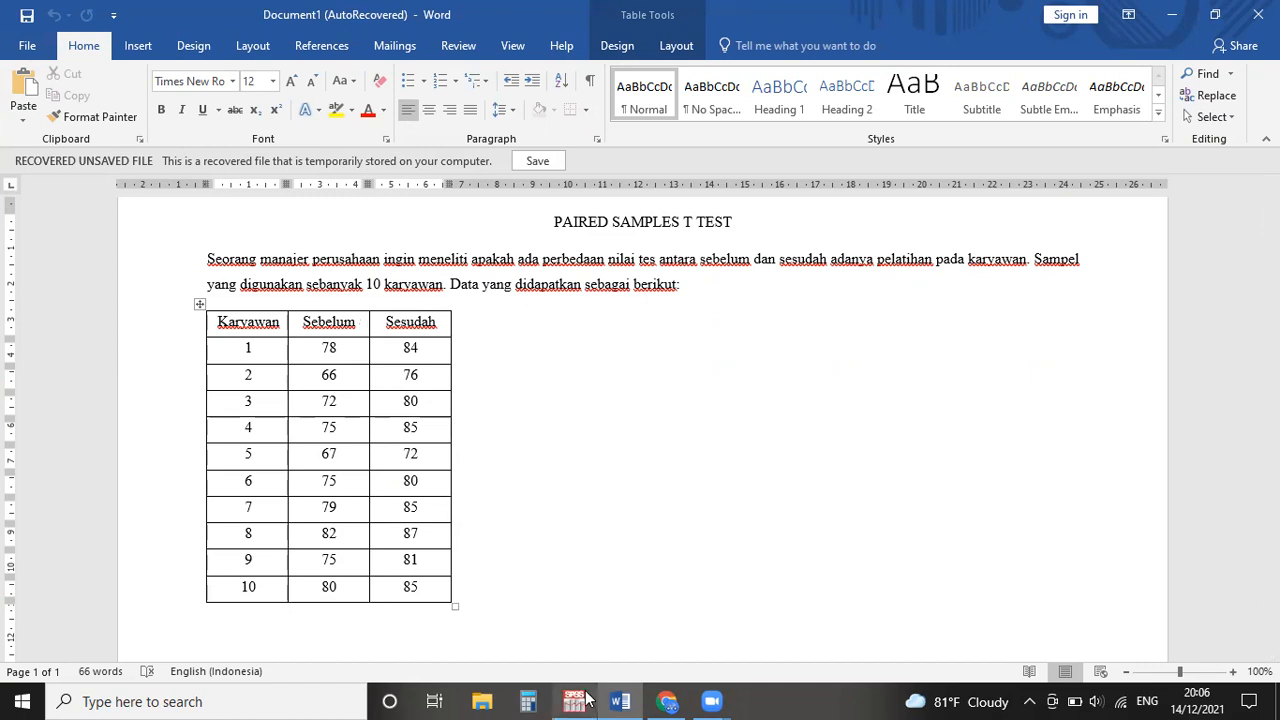
- Switch to the SPSS Data Editor and define a first variable named Sebelum with the label "Sebelum Pelatihan"
mouse_move(586, 699)
click(594, 615)
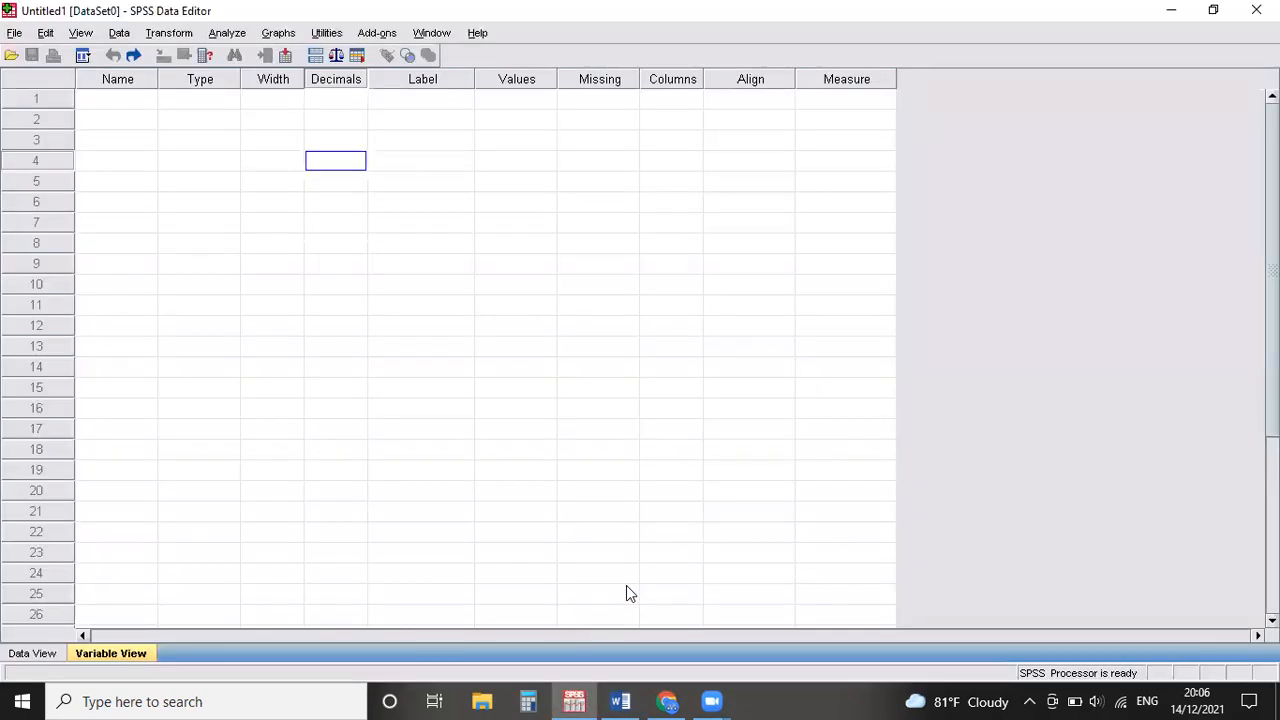
click(137, 104)
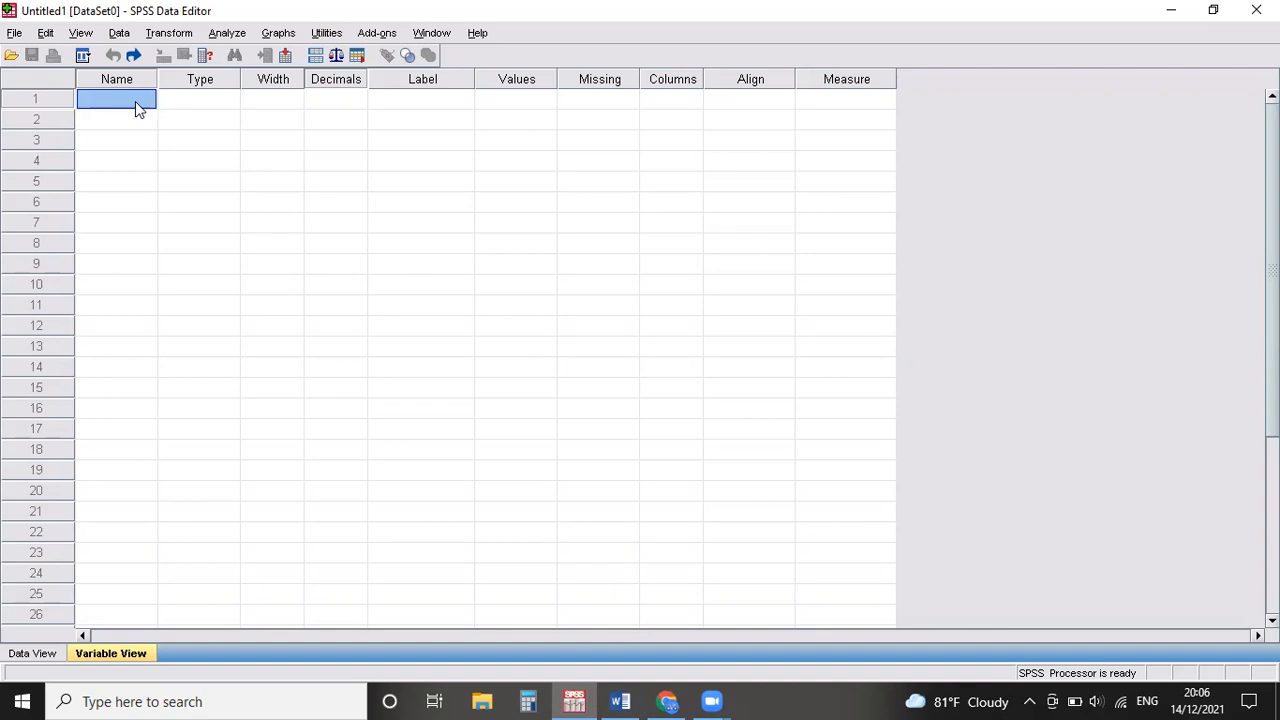
text(Sebelum)
click(410, 102)
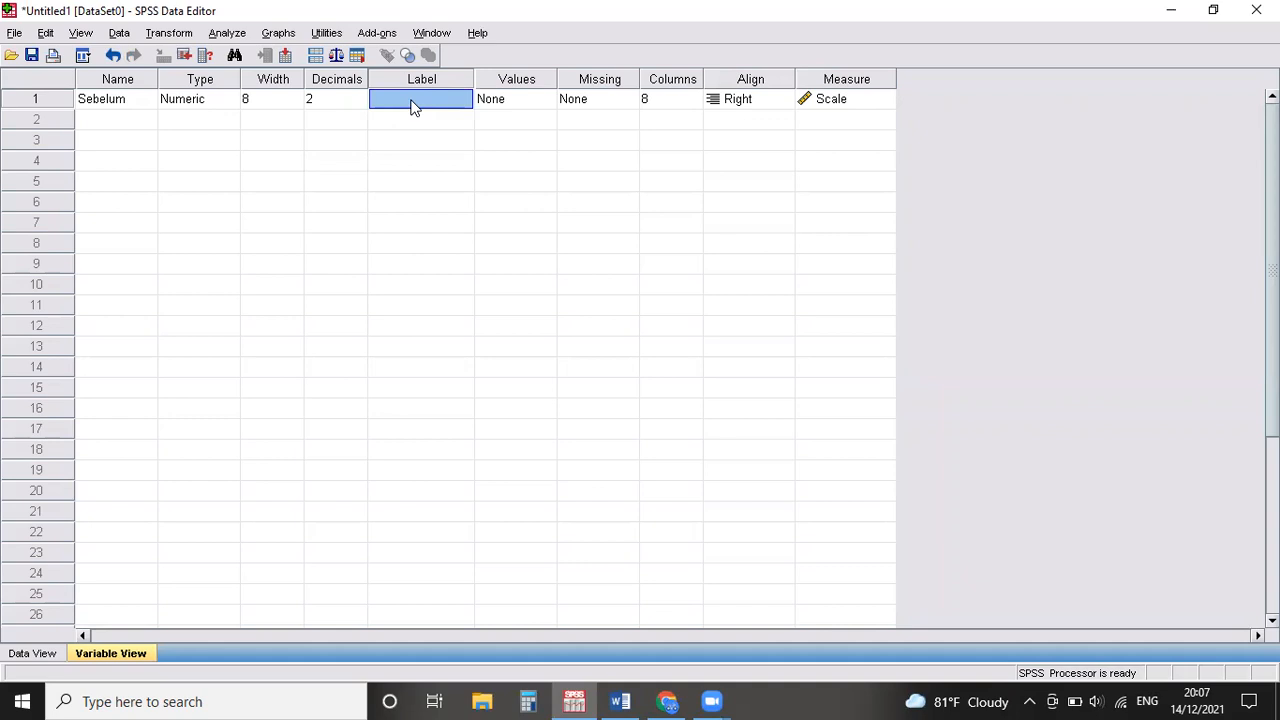
text(Sebelum Pelatihan)
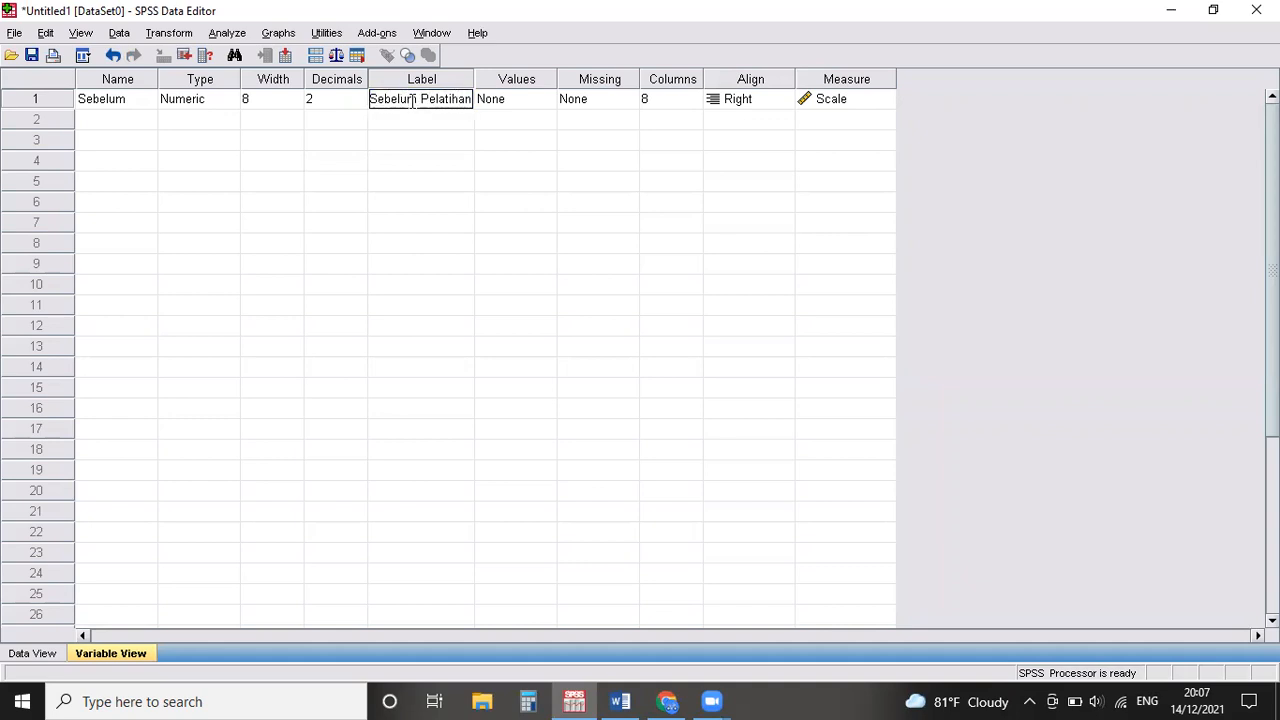
- Set the measurement level of the Sebelum variable to Scale and its decimals to 0
click(883, 100)
click(875, 98)
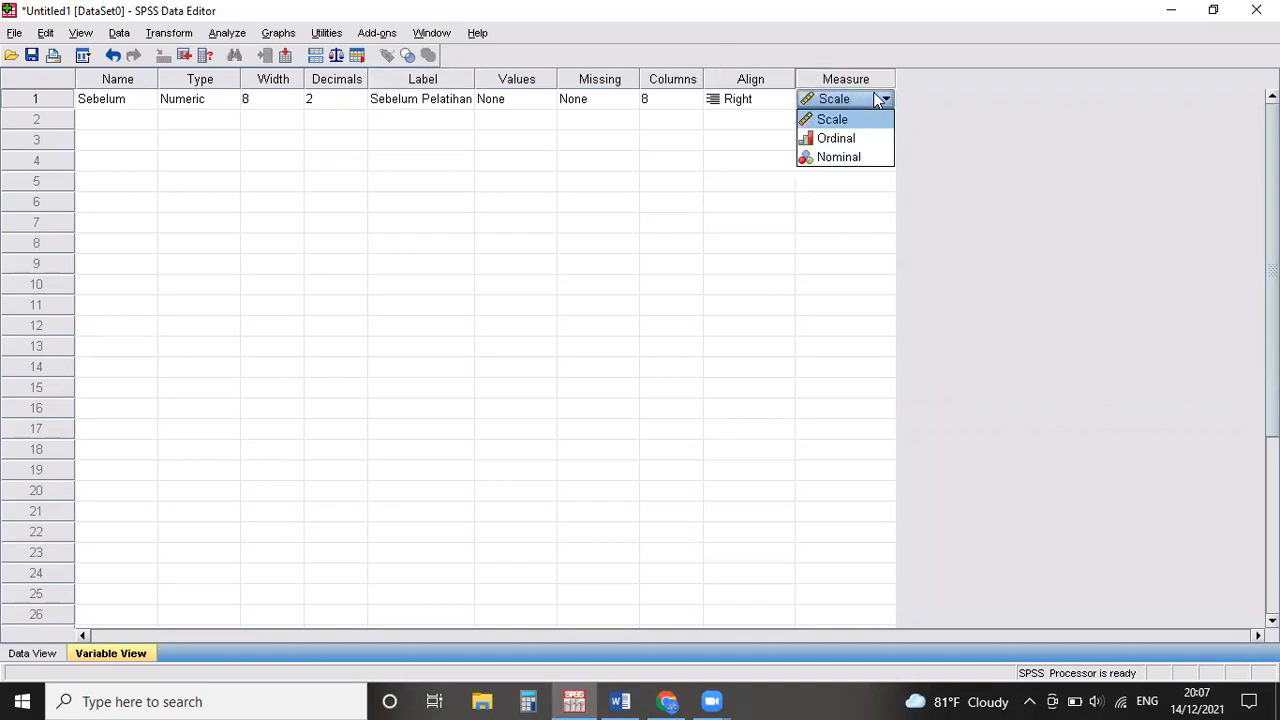
click(862, 119)
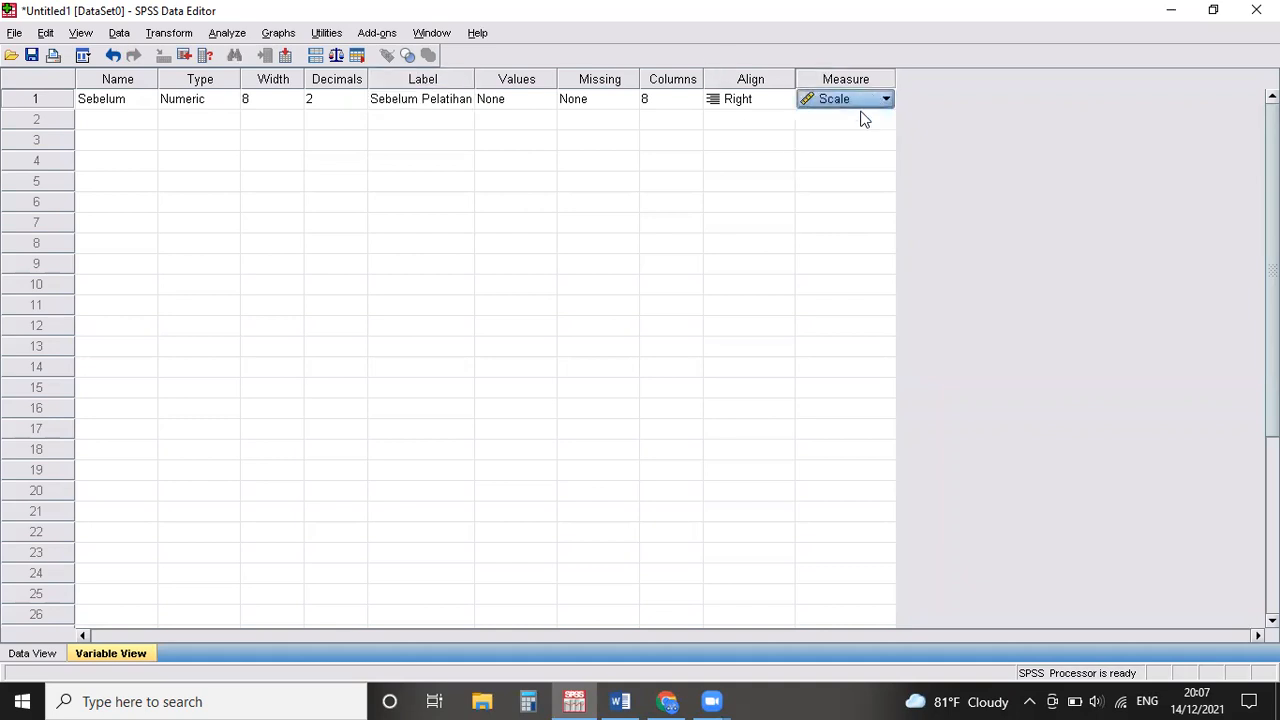
click(354, 100)
click(358, 104)
click(358, 108)
- Define a second variable named Sesudah with the label "Sesudah Pelatihan" and 0 decimals
click(114, 120)
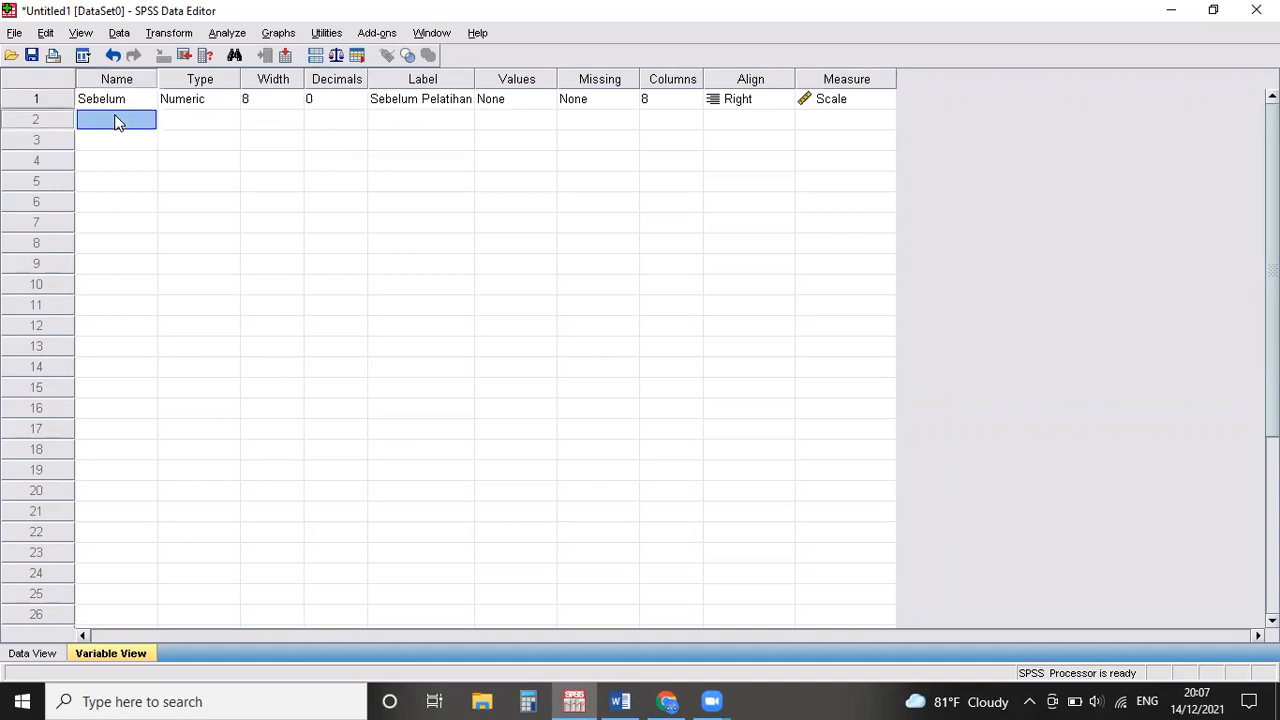
text(Sesudah)
click(444, 120)
text(Sesudah )
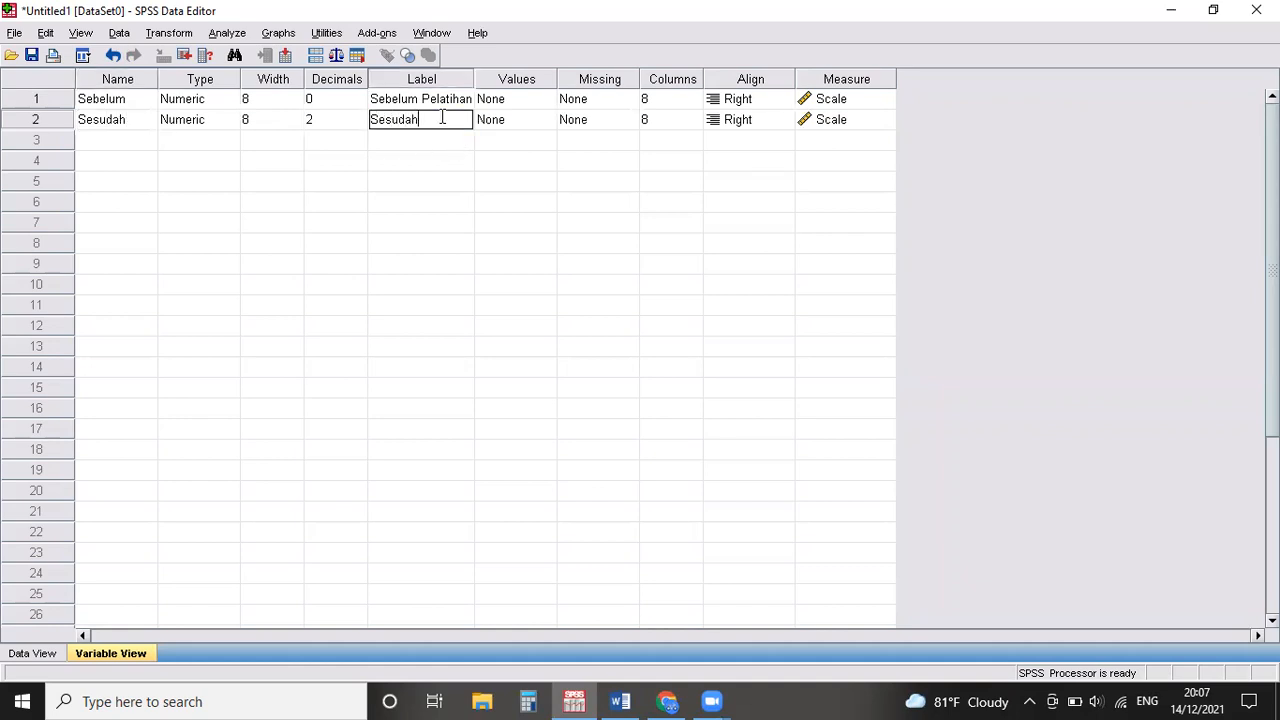
text(Pelatihan)
click(331, 120)
click(358, 123)
click(358, 123)
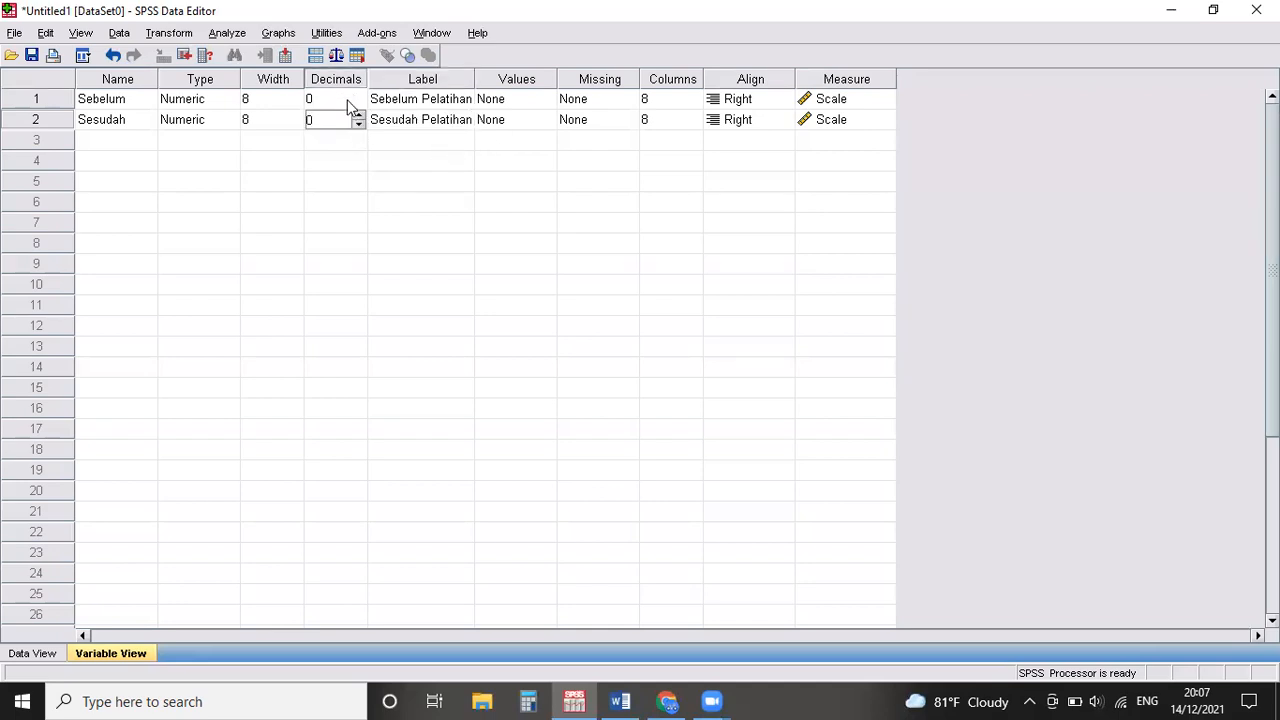
- Copy the ten Sebelum scores from the Word table into the Sebelum column of the SPSS data sheet
click(48, 654)
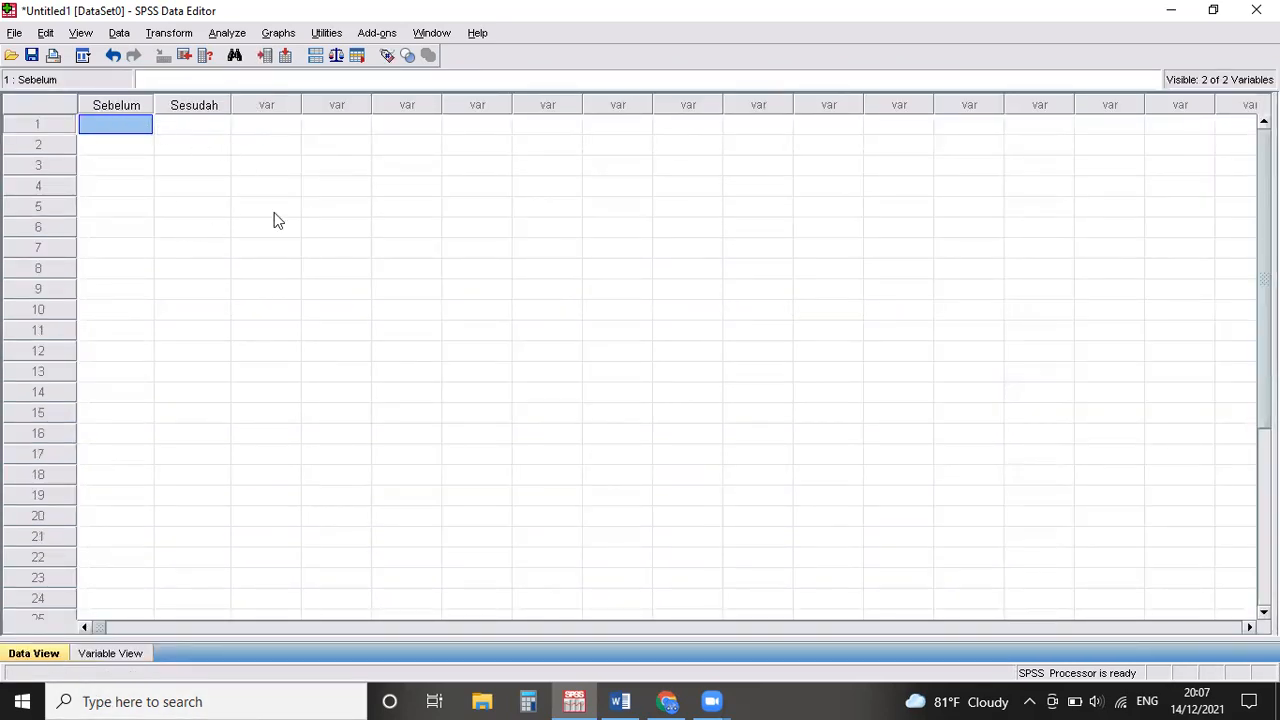
click(620, 700)
mouse_move(309, 349)
mouse_down()
mouse_move(330, 420)
mouse_move(338, 590)
mouse_up()
key(ctrl+c)
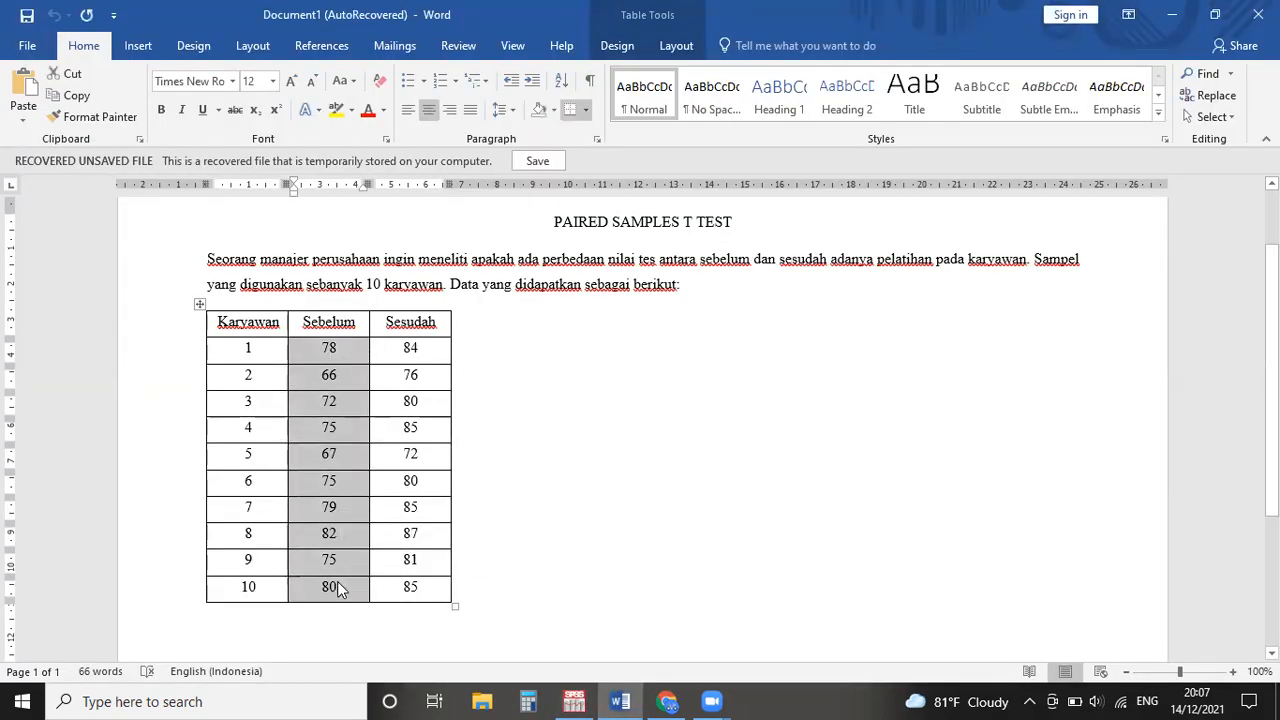
click(574, 701)
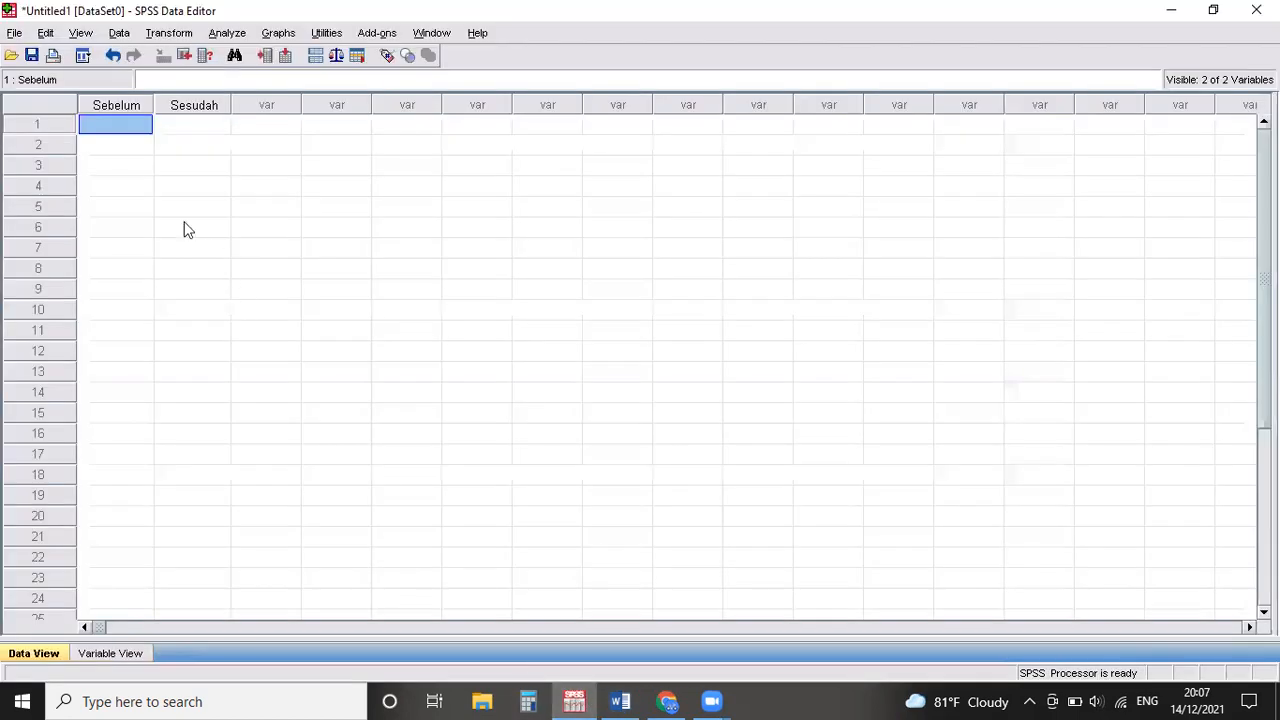
key(ctrl+v)
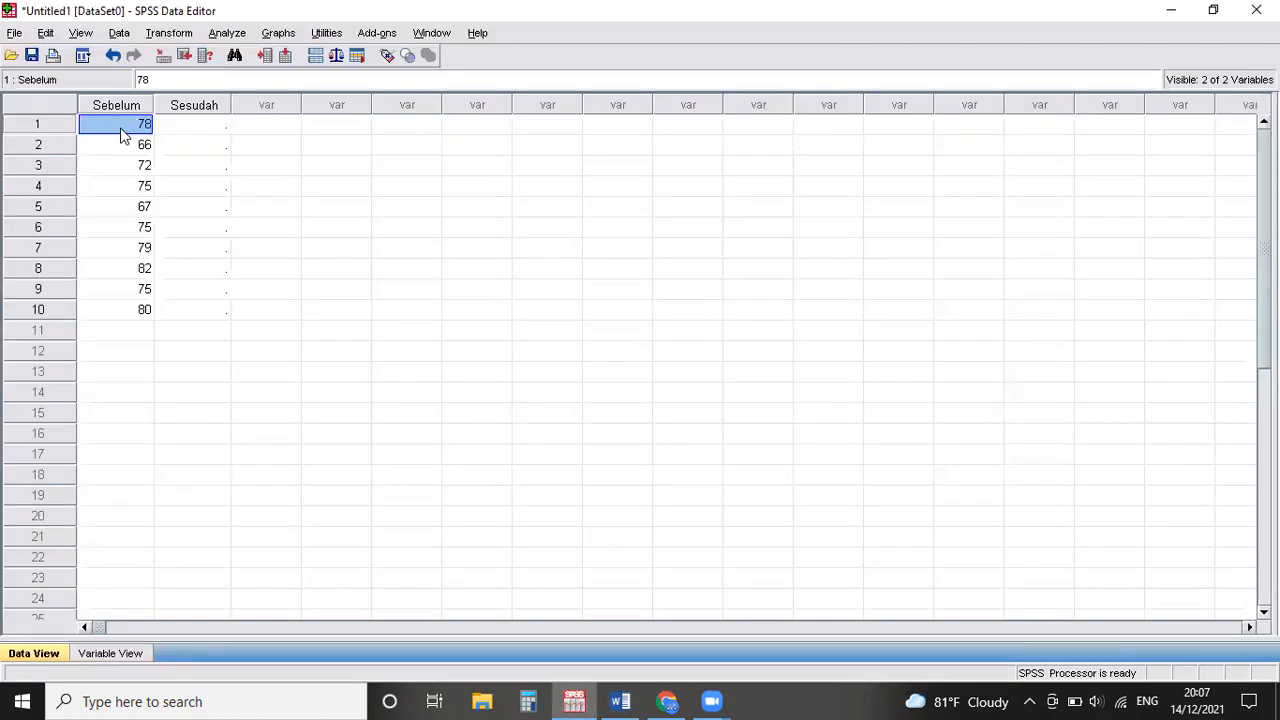
- Copy the ten Sesudah scores from the Word table into rows 1 to 10 of the Sesudah column in SPSS
click(620, 701)
drag(405, 345, 430, 592)
key(ctrl+c)
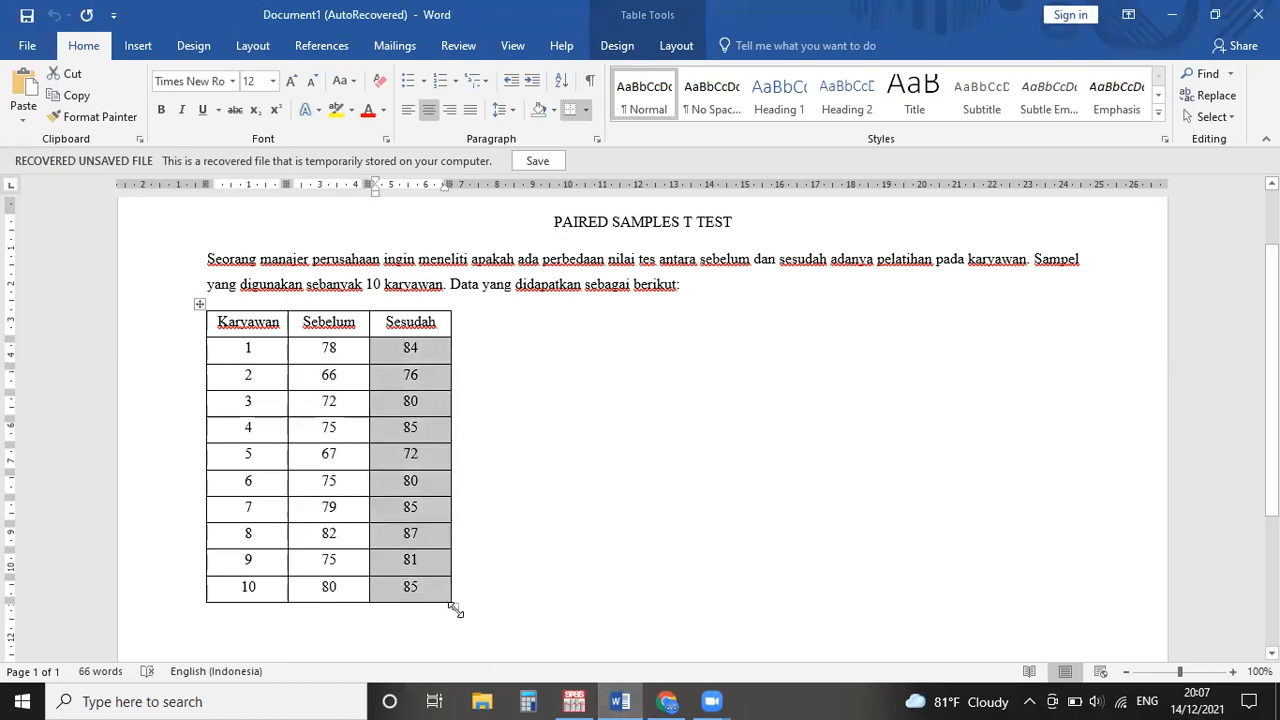
click(574, 701)
drag(200, 124, 183, 310)
key(ctrl+v)
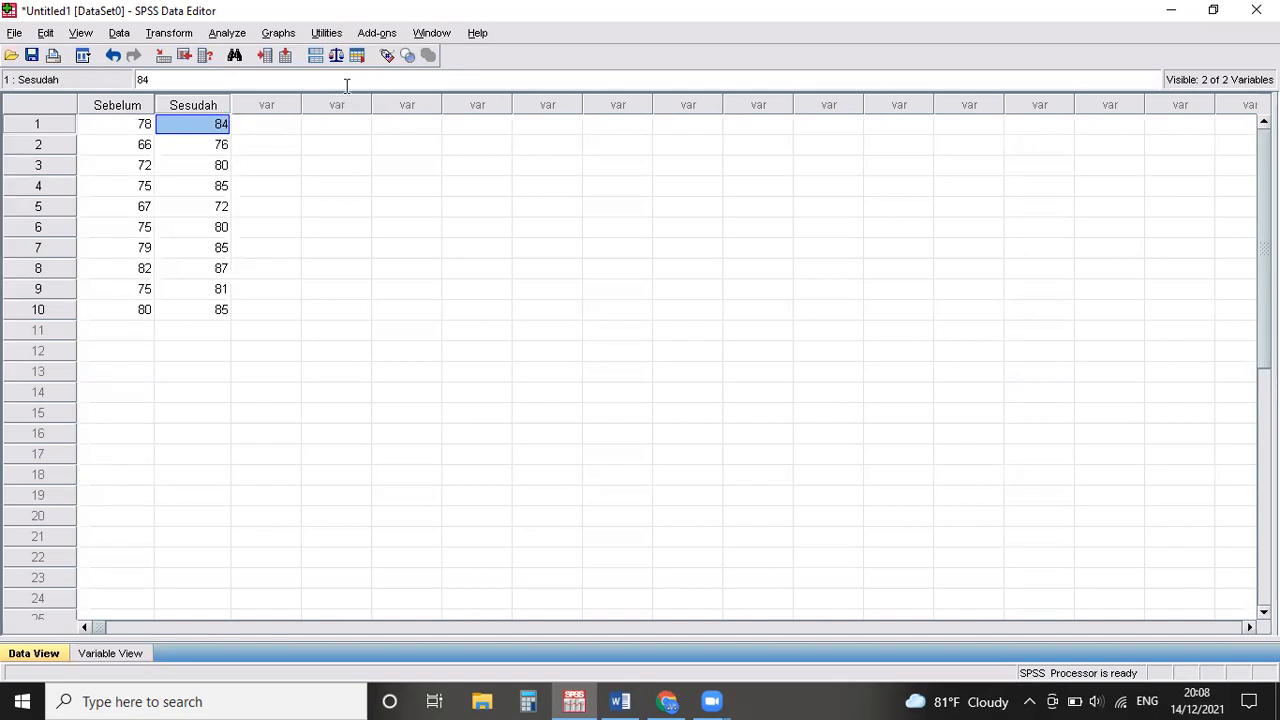
- Run a Paired-Samples T Test with Sebelum Pelatihan as Variable1 and Sesudah Pelatihan as Variable2 of pair 1
click(227, 33)
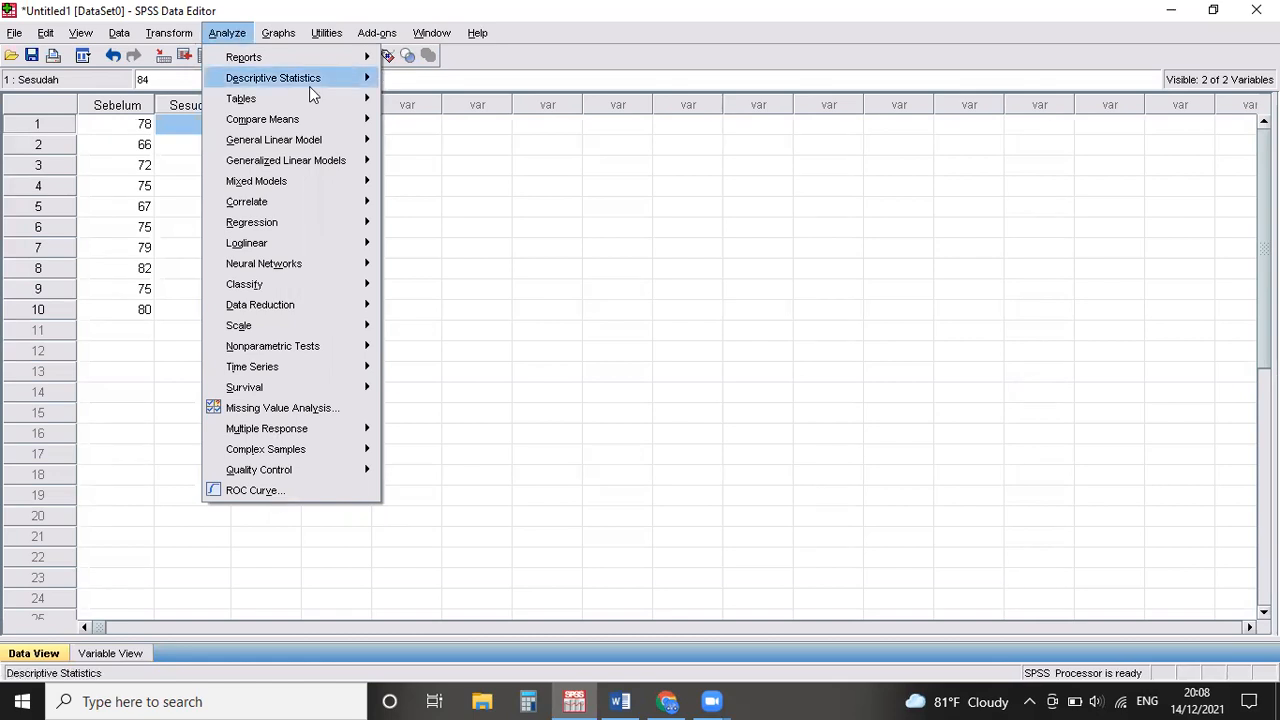
mouse_move(357, 121)
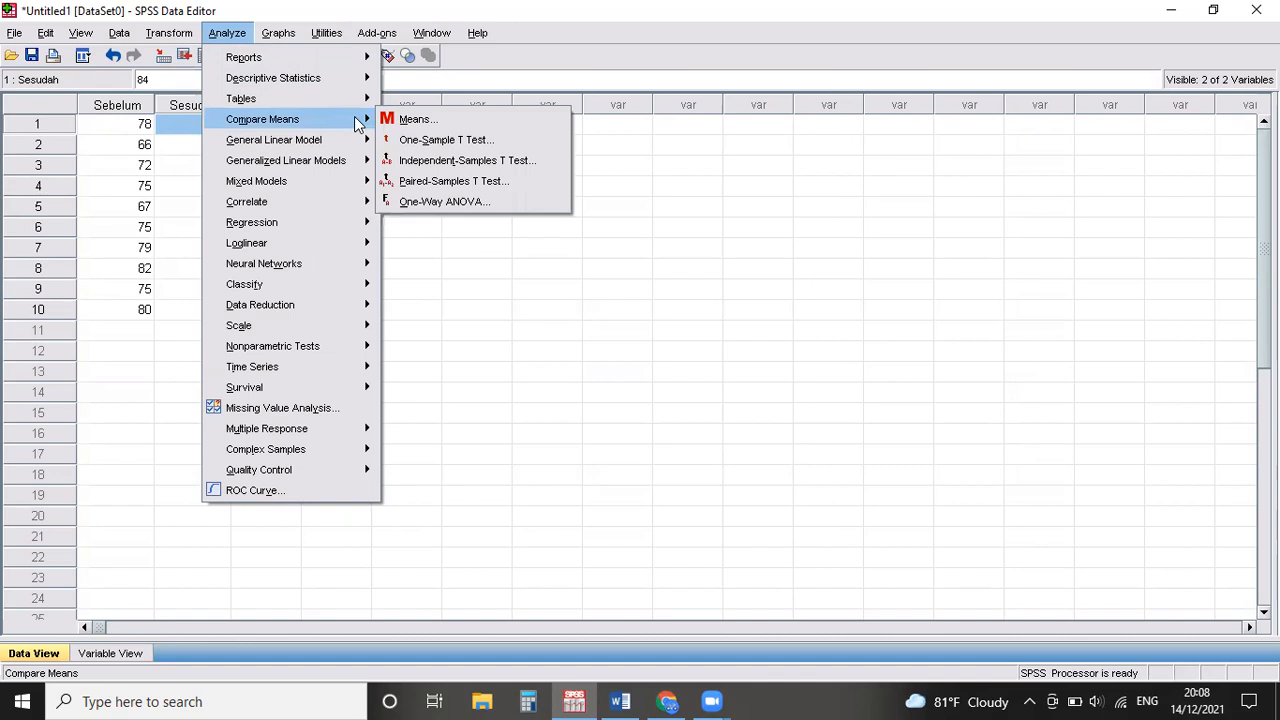
click(452, 182)
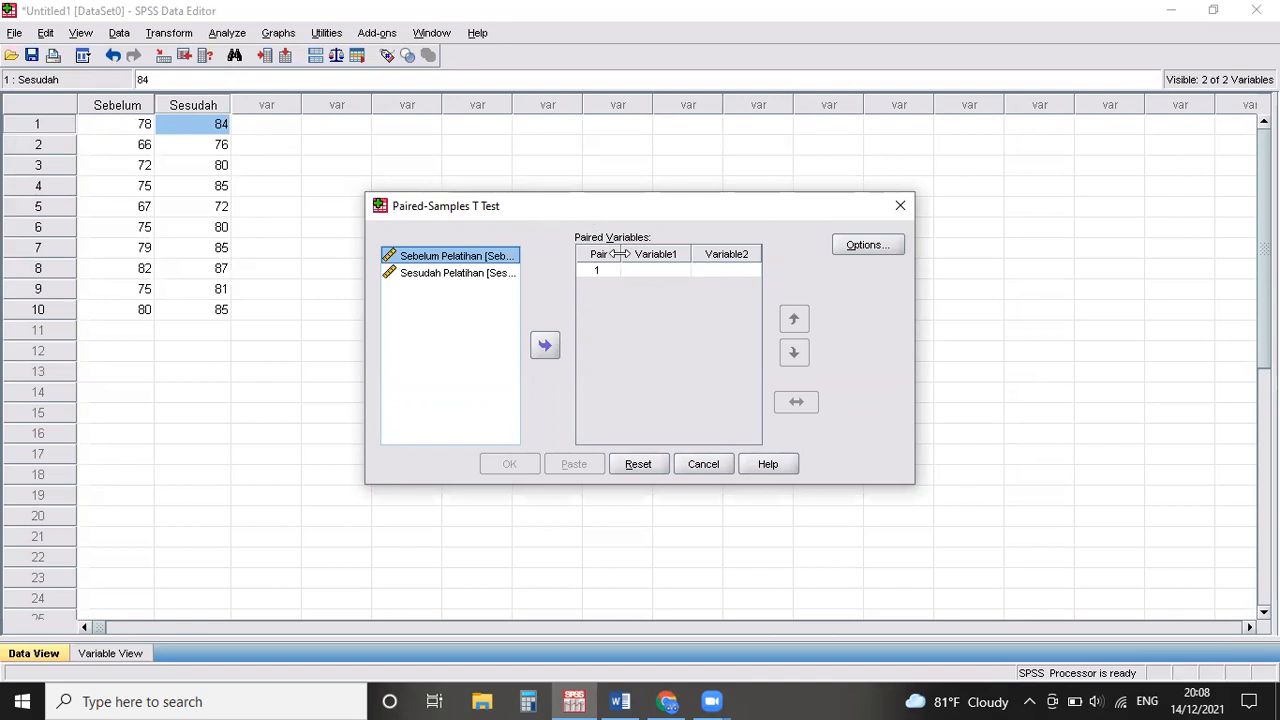
drag(478, 260, 614, 265)
click(643, 275)
drag(483, 262, 633, 268)
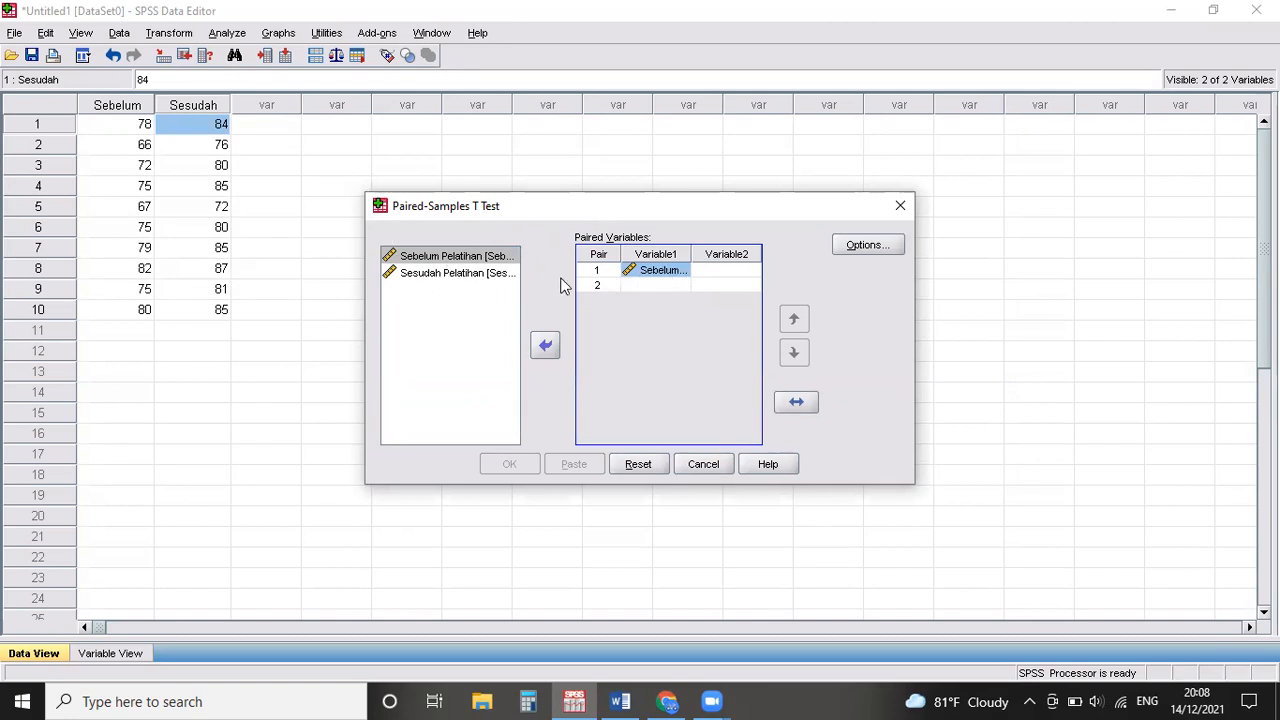
drag(433, 277, 706, 270)
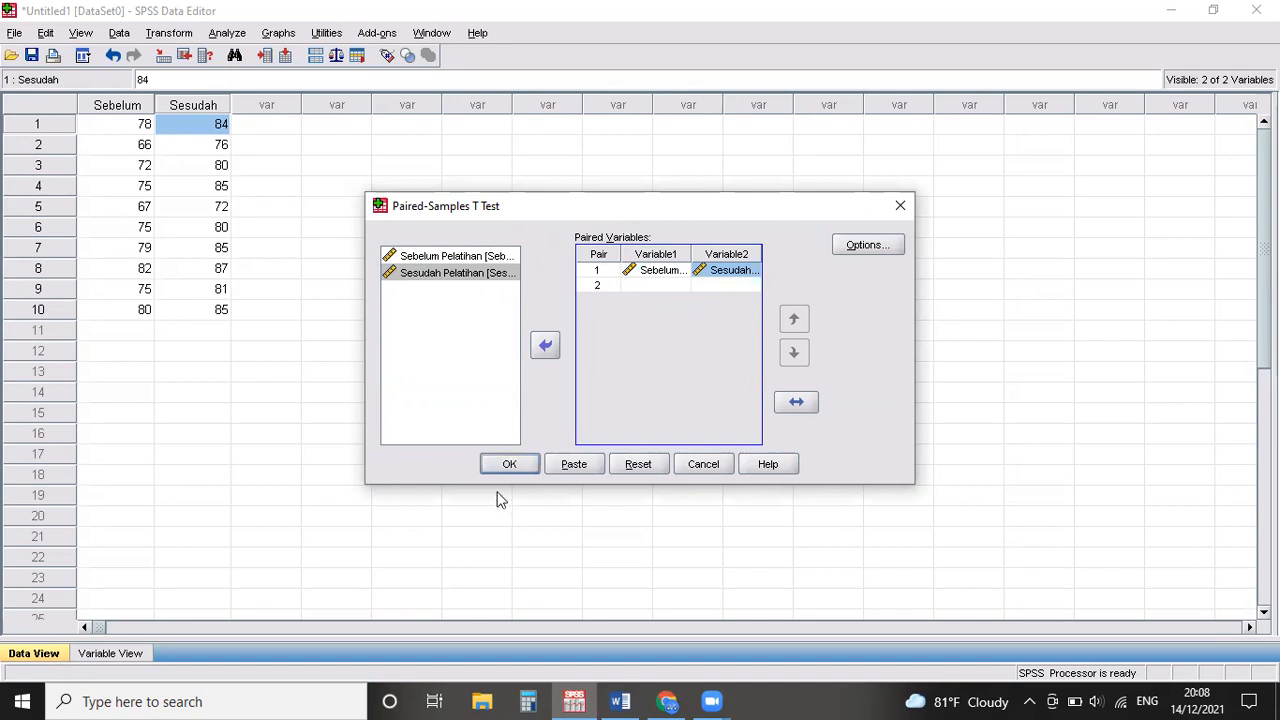
click(505, 463)
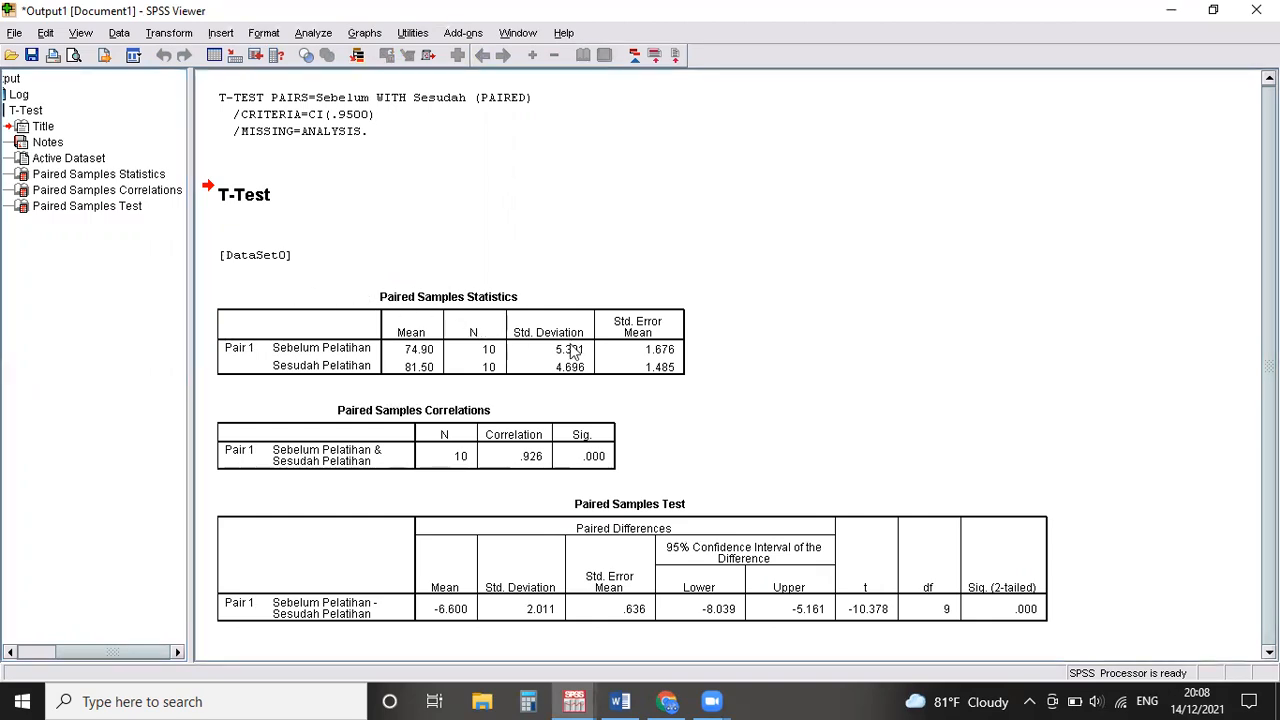
- Copy the Paired Samples Statistics table from the SPSS output into the Word document below the employee data table
click(357, 296)
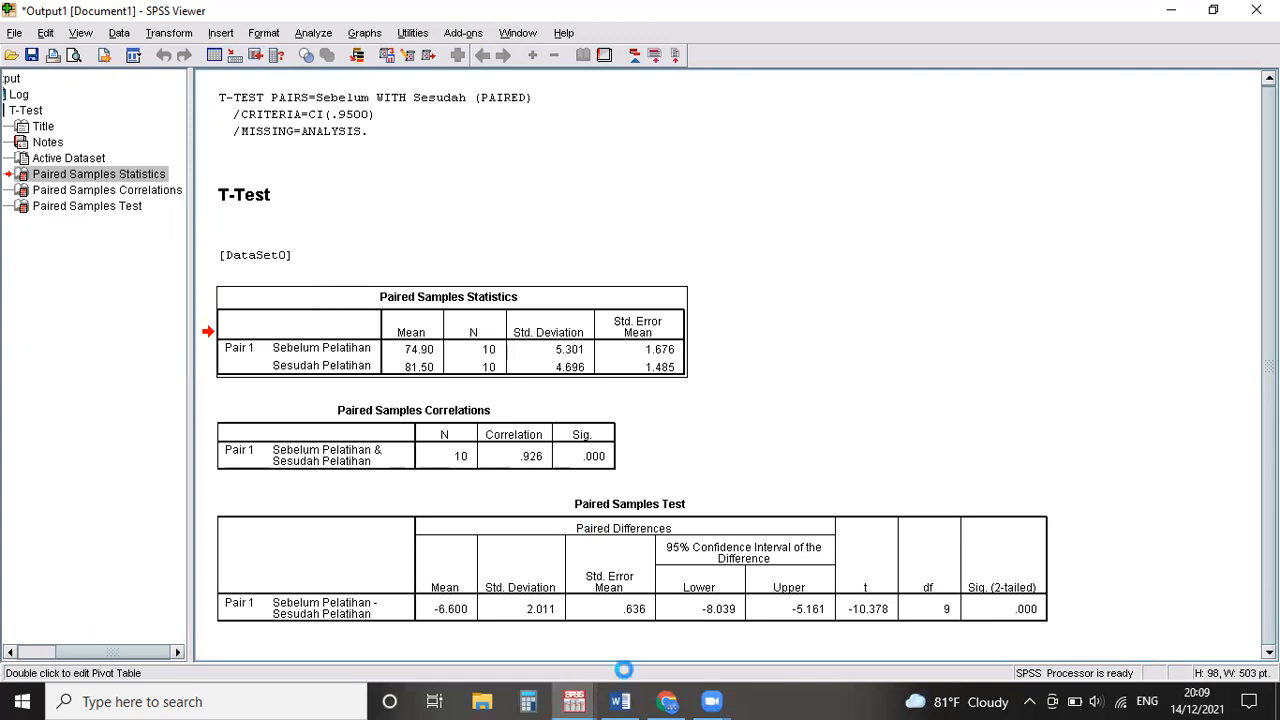
click(620, 701)
scroll(371, 580, down, 2)
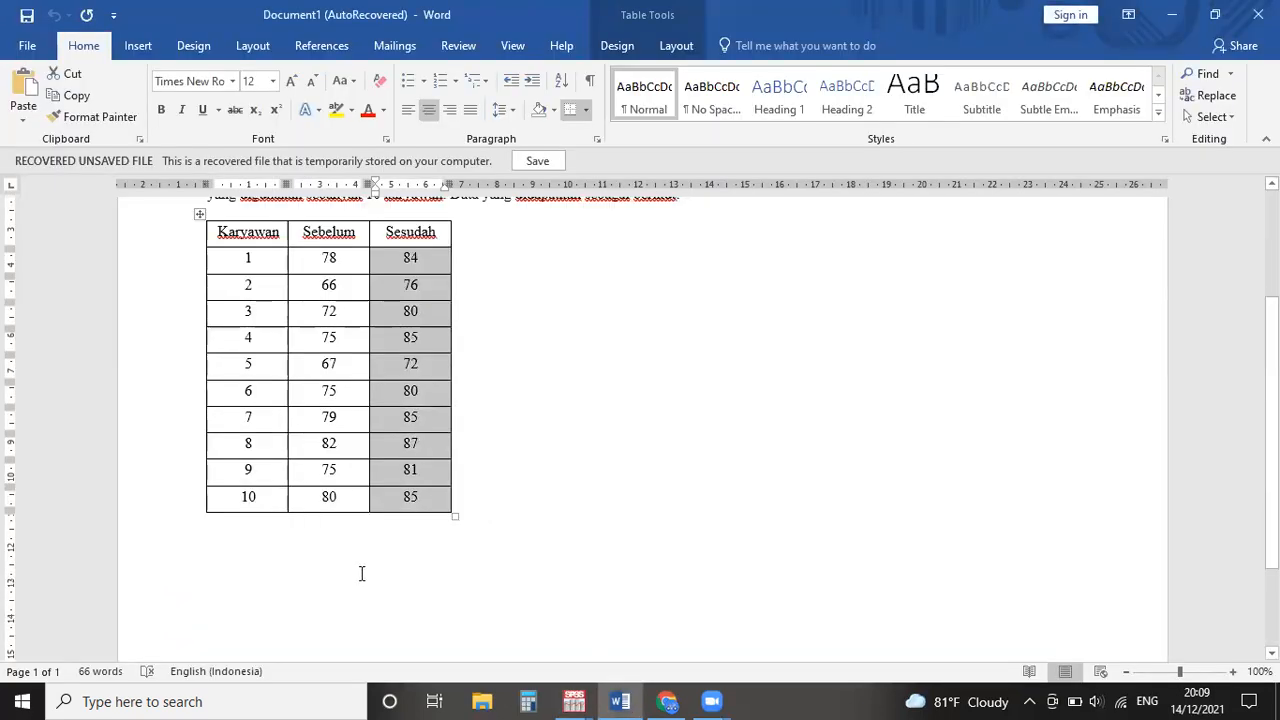
click(350, 565)
key(ctrl+v)
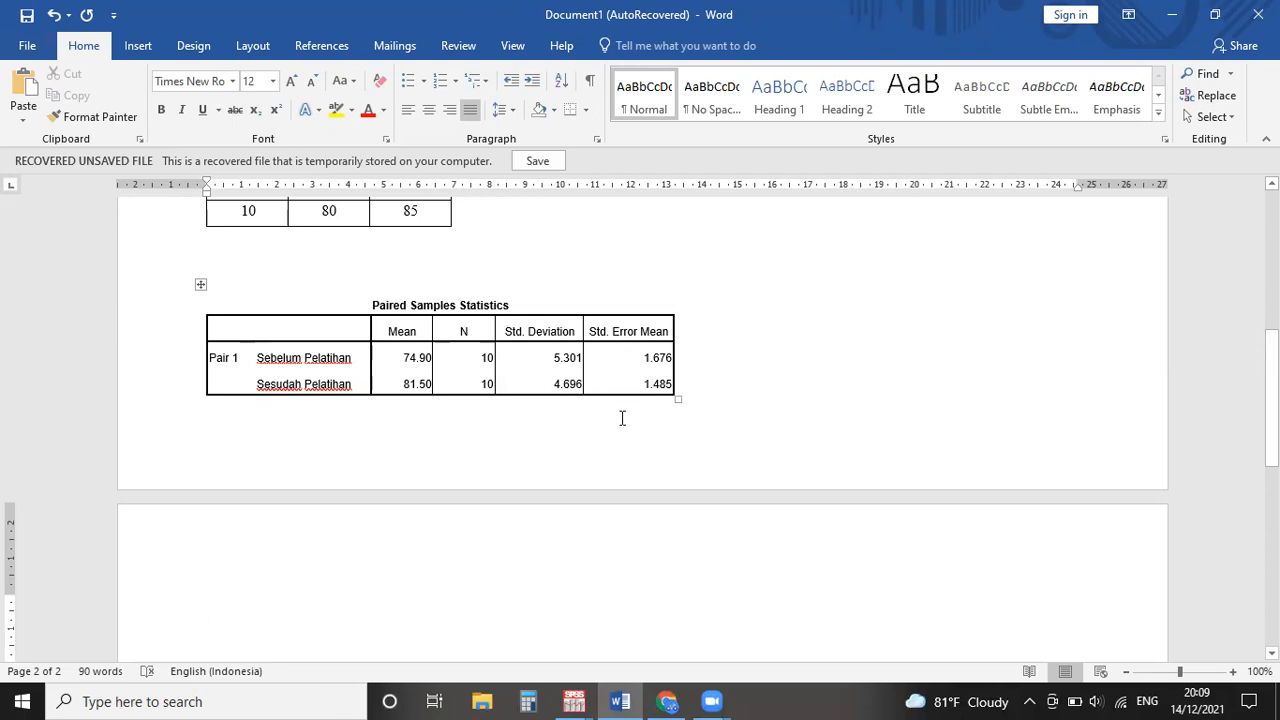
- Copy the Paired Samples Correlations table from the SPSS output into the Word document below the statistics table
click(574, 701)
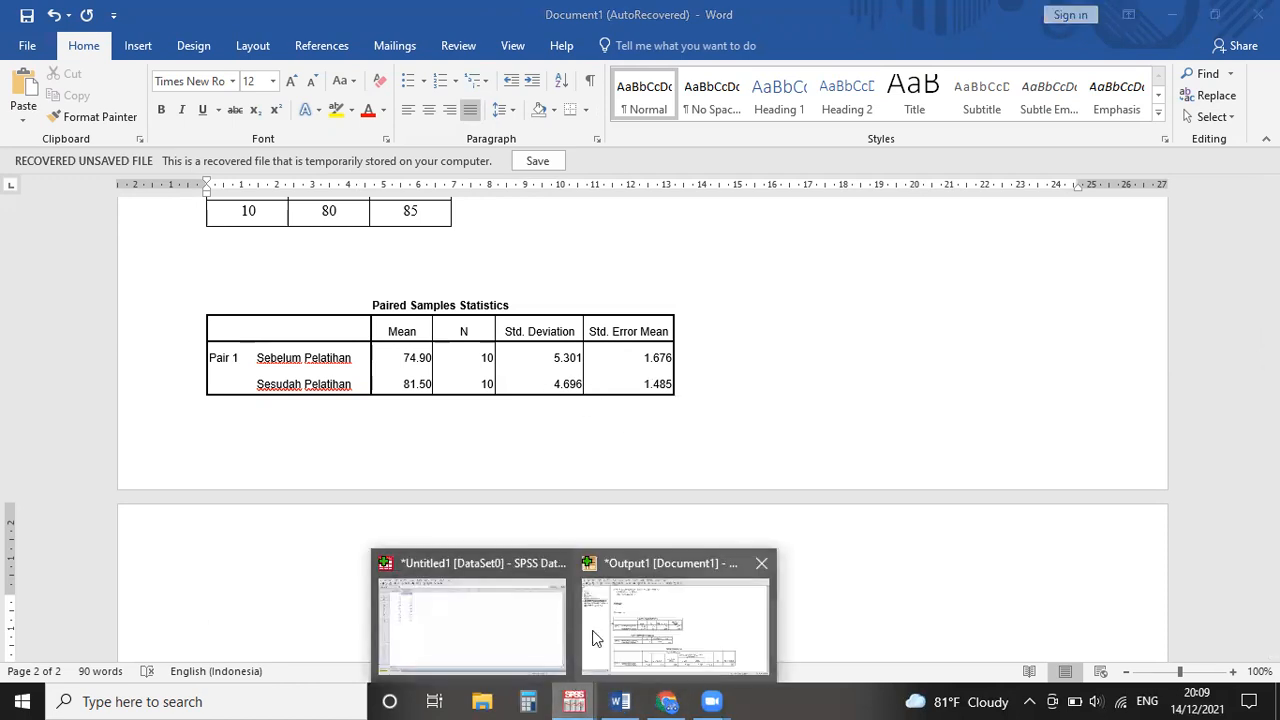
click(596, 640)
click(253, 422)
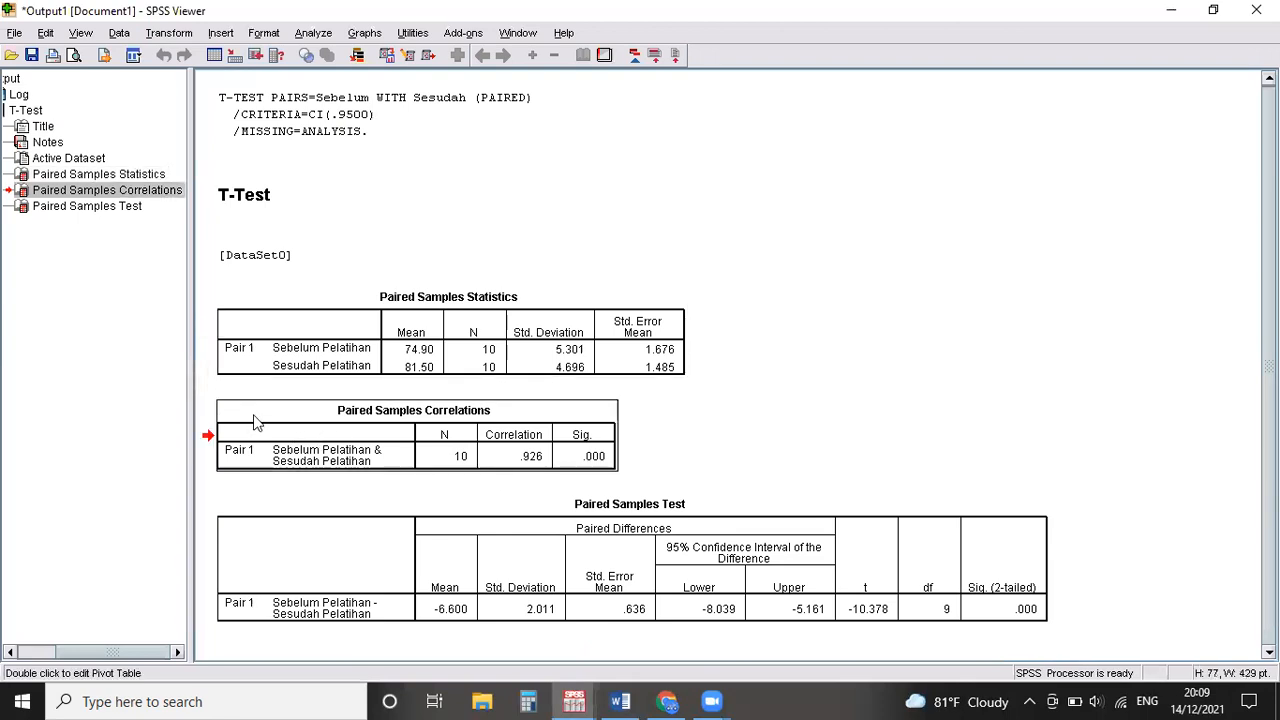
key(ctrl+c)
click(620, 701)
key(ctrl+v)
scroll(355, 524, down, 3)
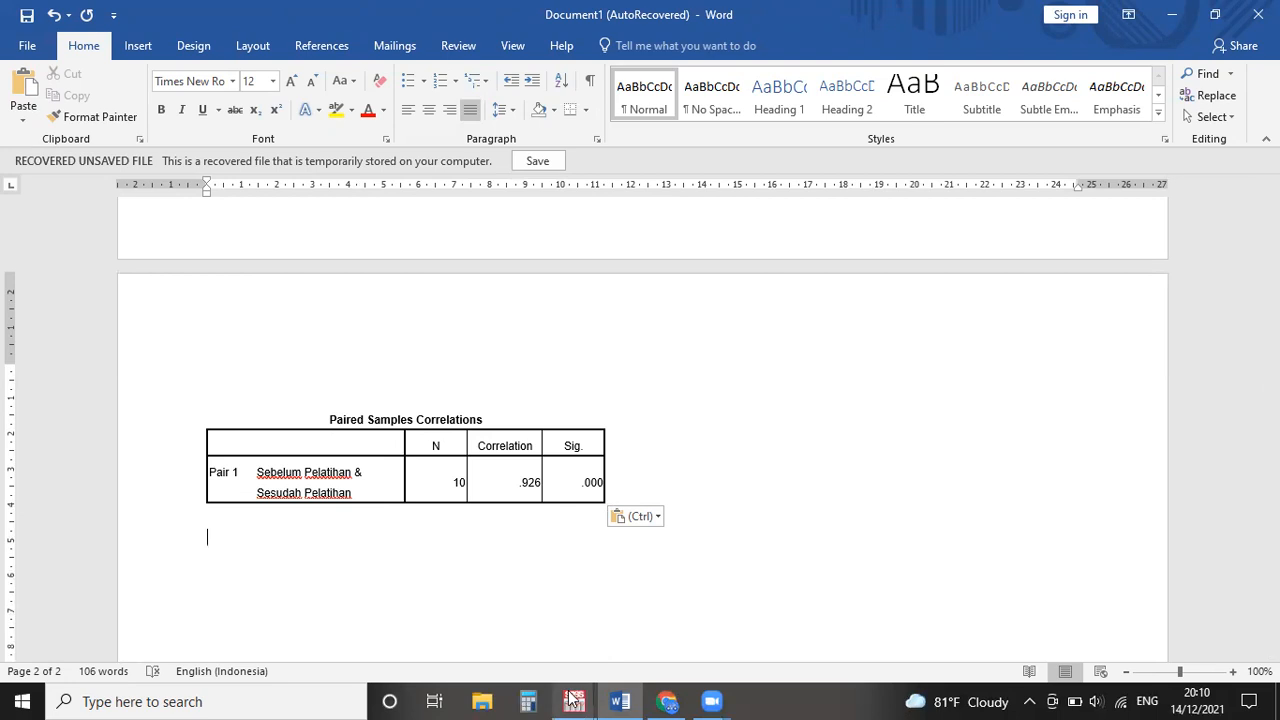
- Copy the Paired Samples Test table from the SPSS output into the Word document below the correlations table
mouse_move(574, 701)
click(662, 632)
click(522, 505)
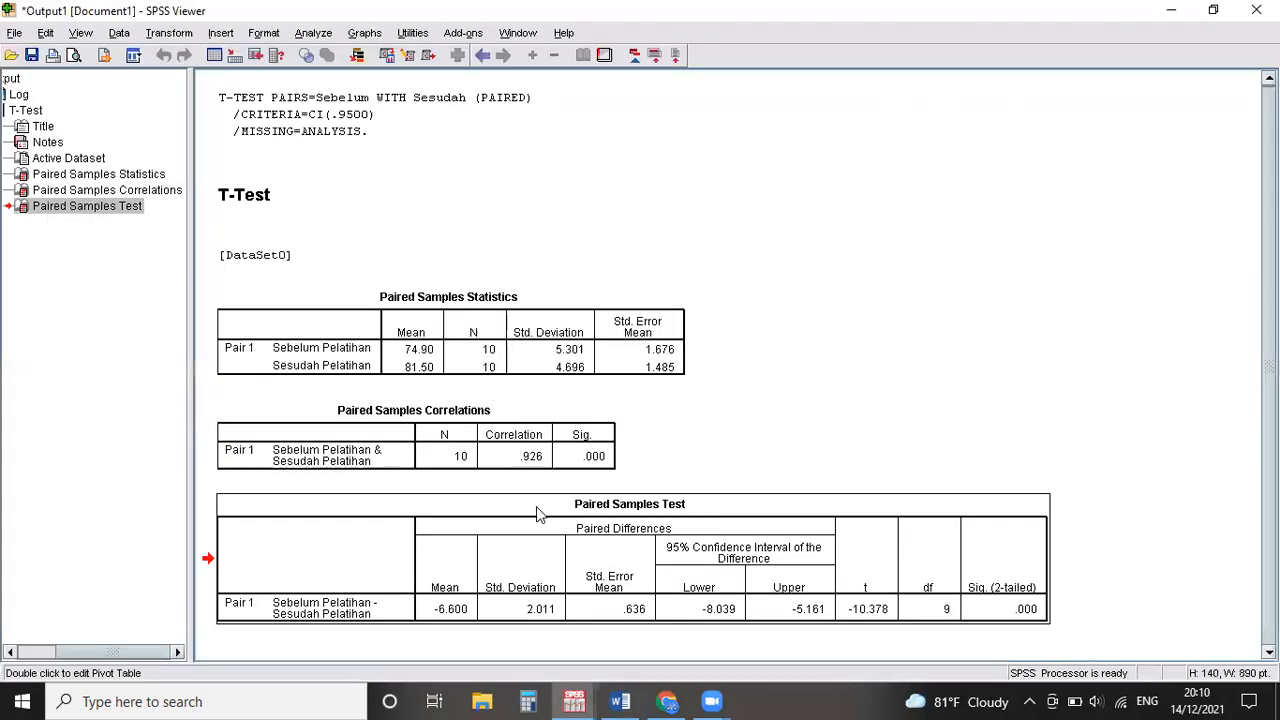
right_click(521, 505)
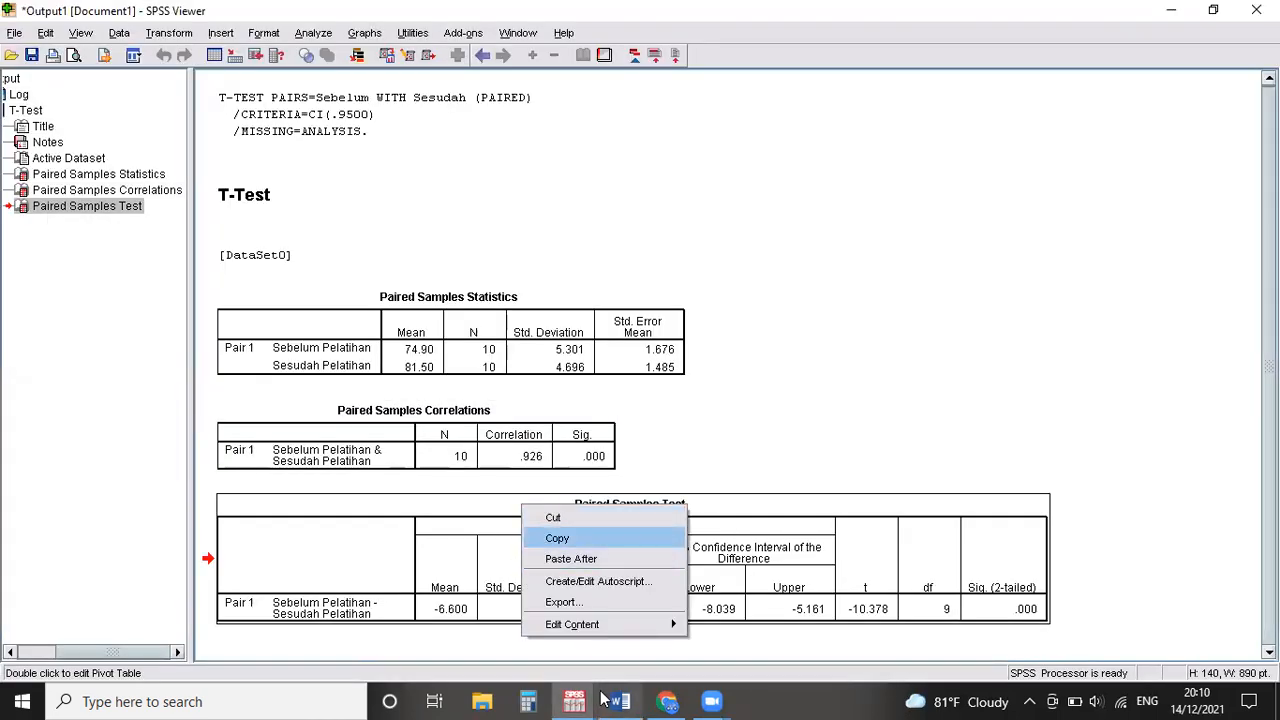
click(557, 538)
click(620, 701)
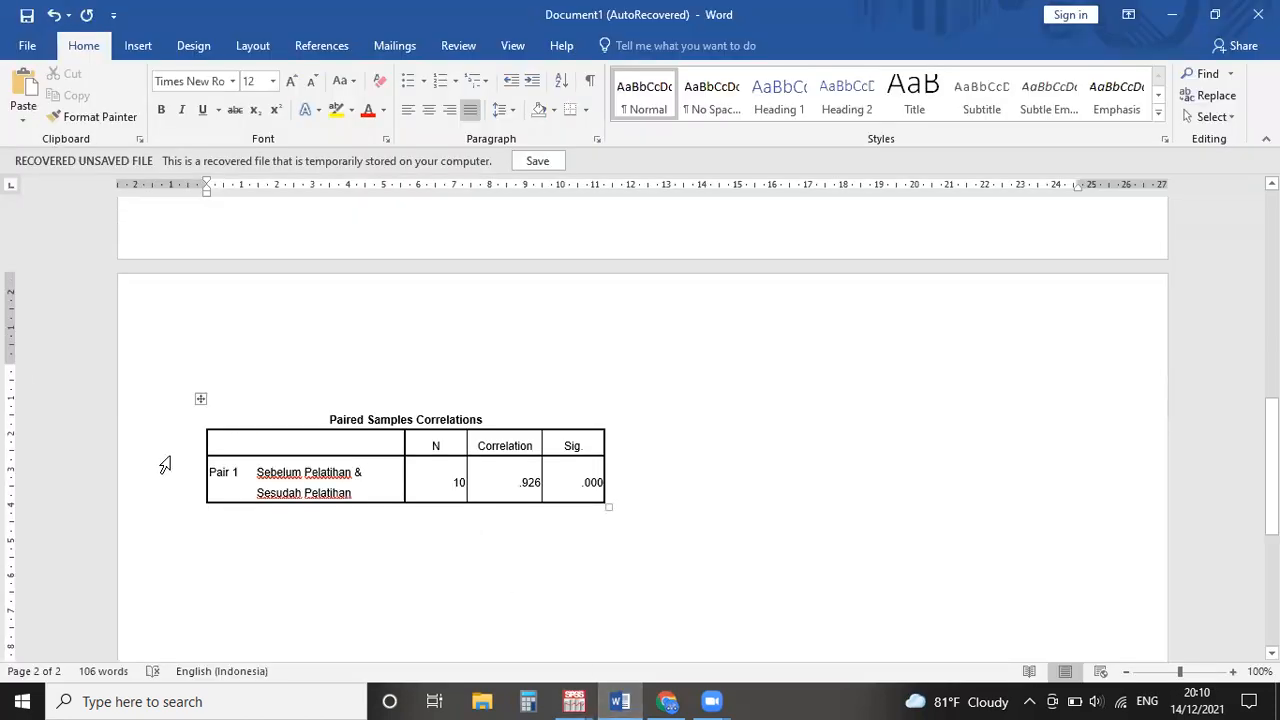
click(225, 538)
key(ctrl+v)
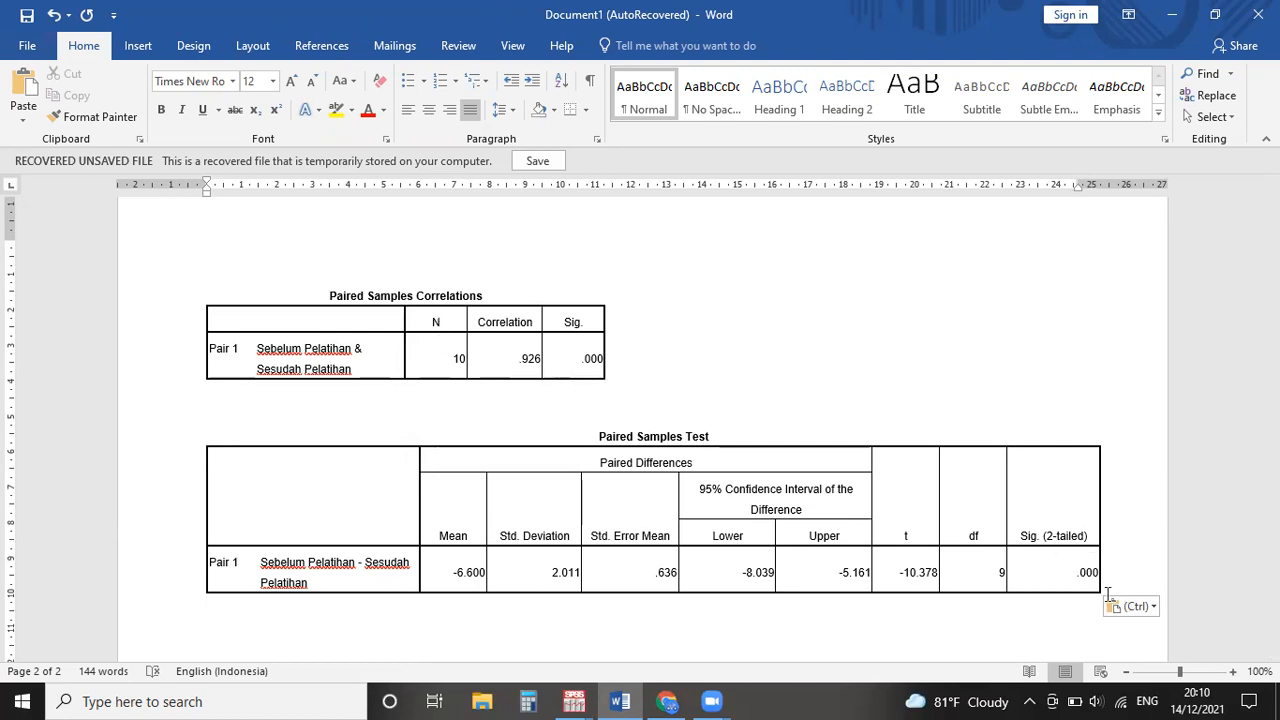
scroll(606, 478, down, 1)
scroll(606, 478, down, 4)
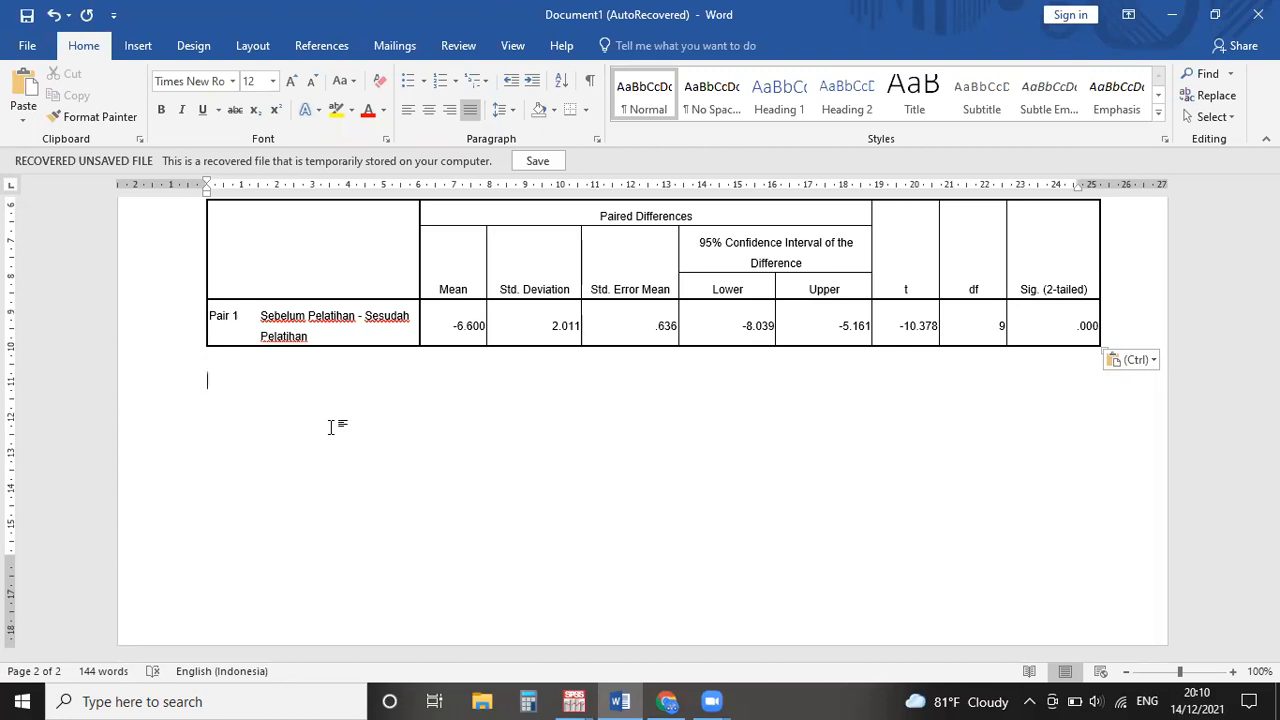
text(Uji)
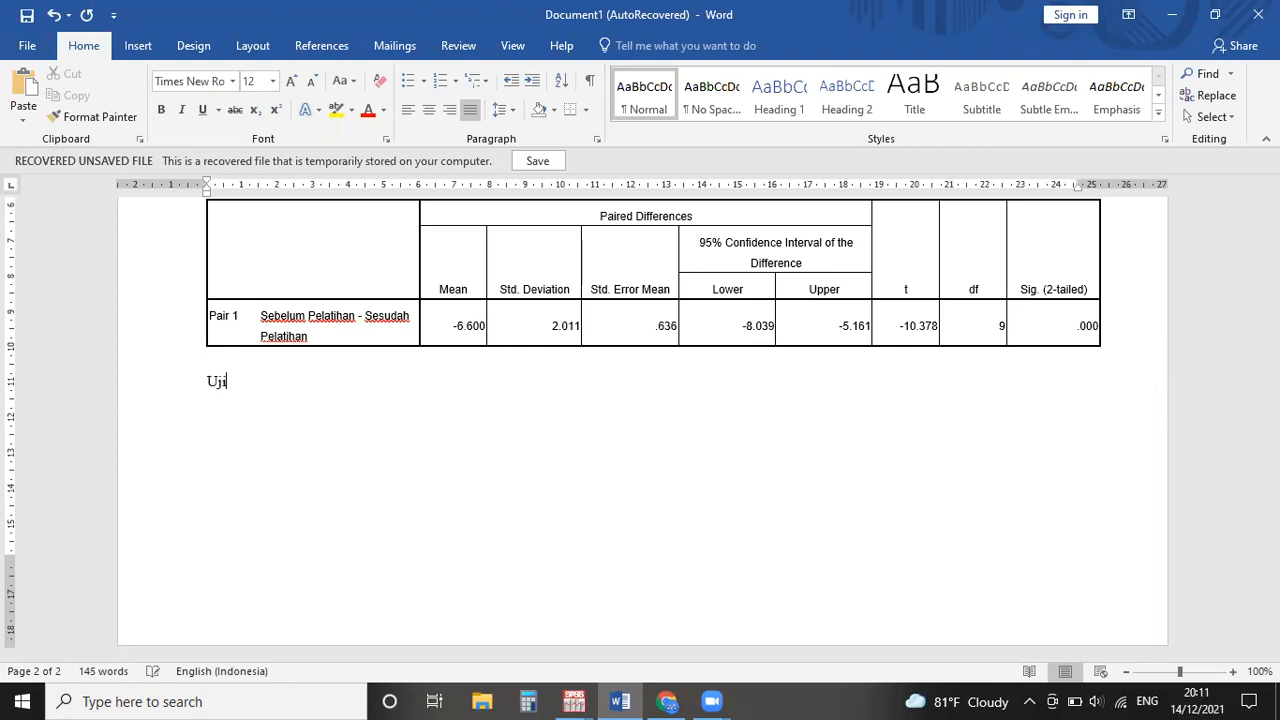
key(BackSpace)
key(BackSpace)
key(BackSpace)
key(BackSpace)
- Below the Paired Samples Test table, add the heading "Hipotesis" and the line "Ho: Tidak ada perbedaan nilai tes antara sebelum dan sesudah pelatihan"
text(Hipotesis:)
key(BackSpace)
key(Return)
text(Ho: Ti)
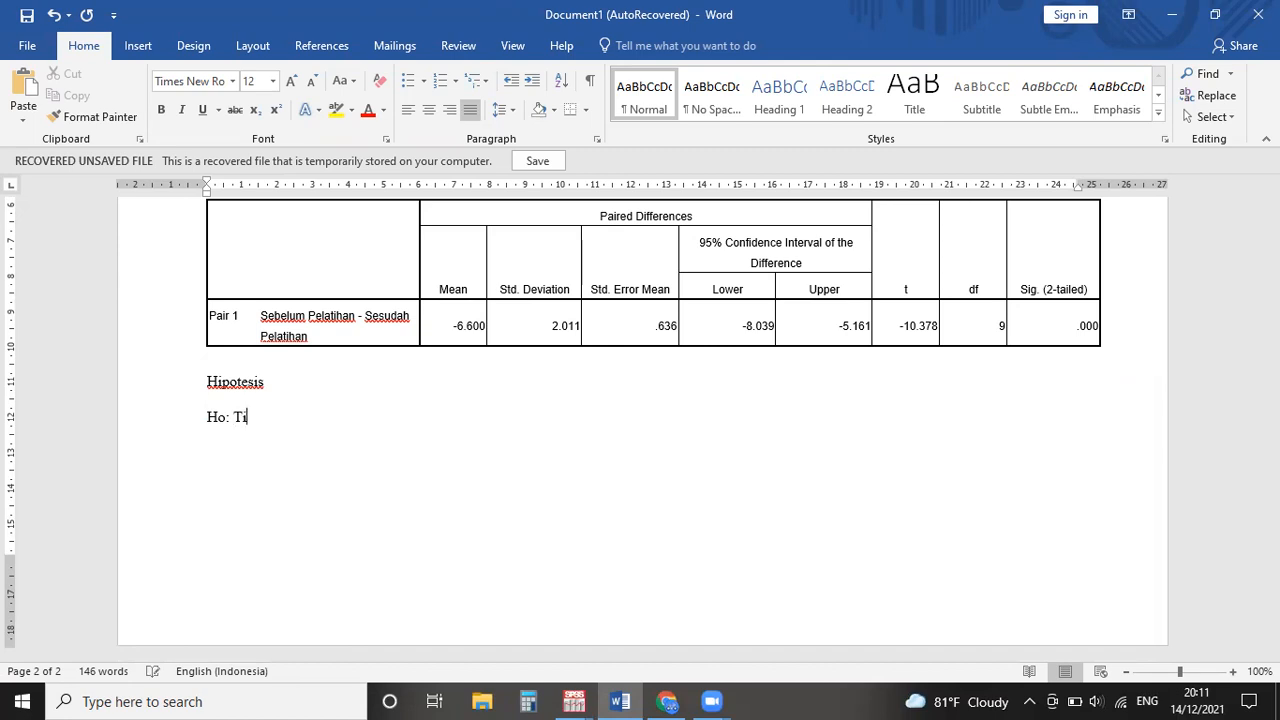
text(dak ada perb)
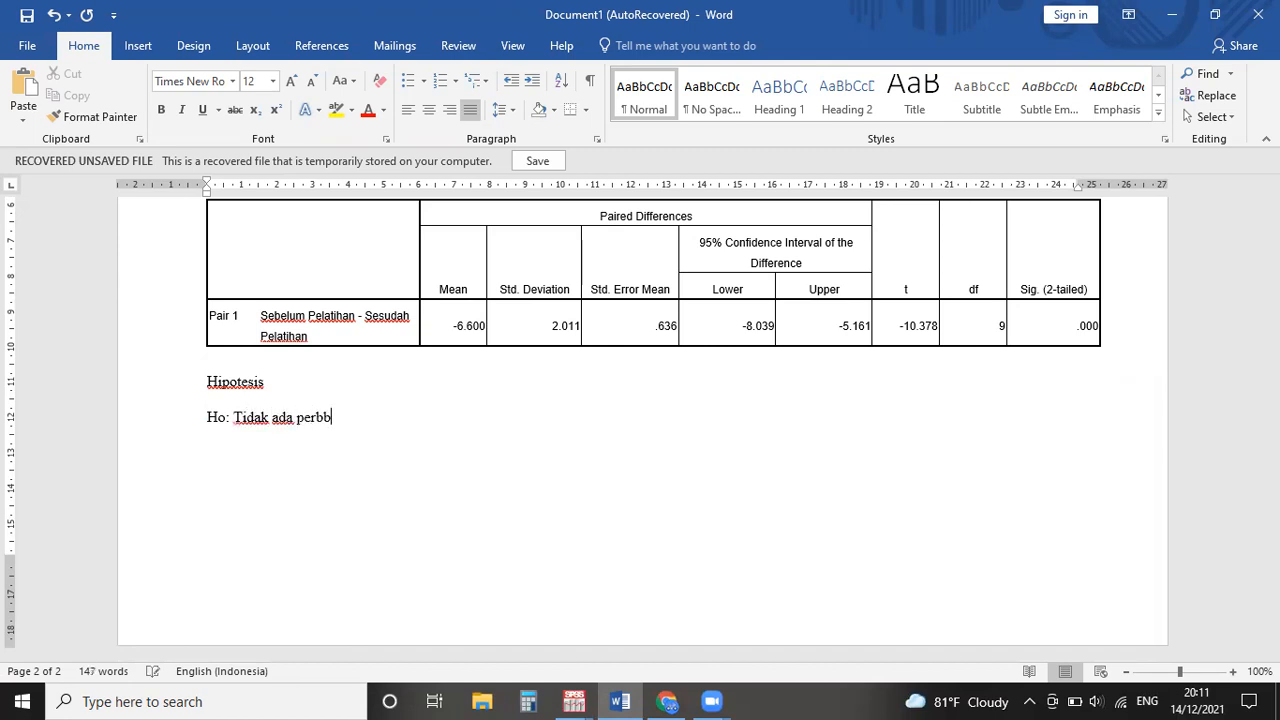
text(edaan nilai tes antara sebelum dan sesudah pelatihan)
key(Return)
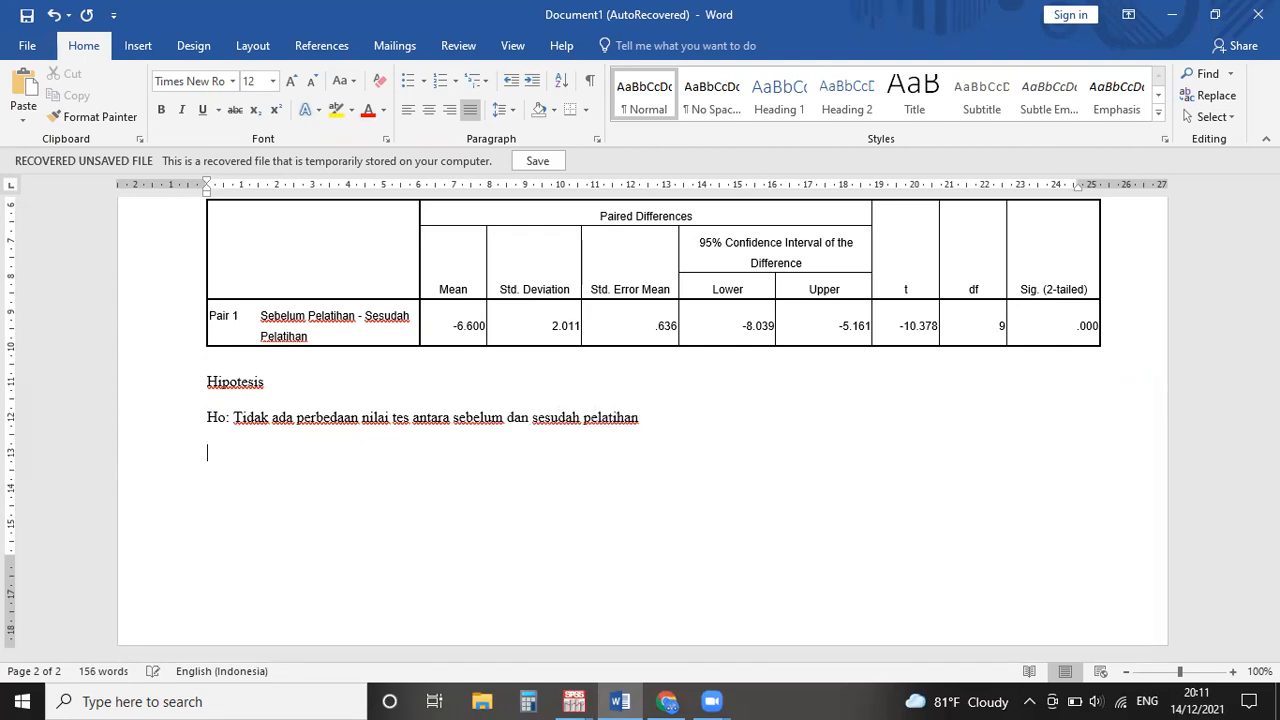
- Add the alternative hypothesis line "Ha: Ada perbedaan nilai tes antara sebelum dan sesudah pelatihan" below the Ho line
text(Ha: Ada perbedaan nilai tes antara se)
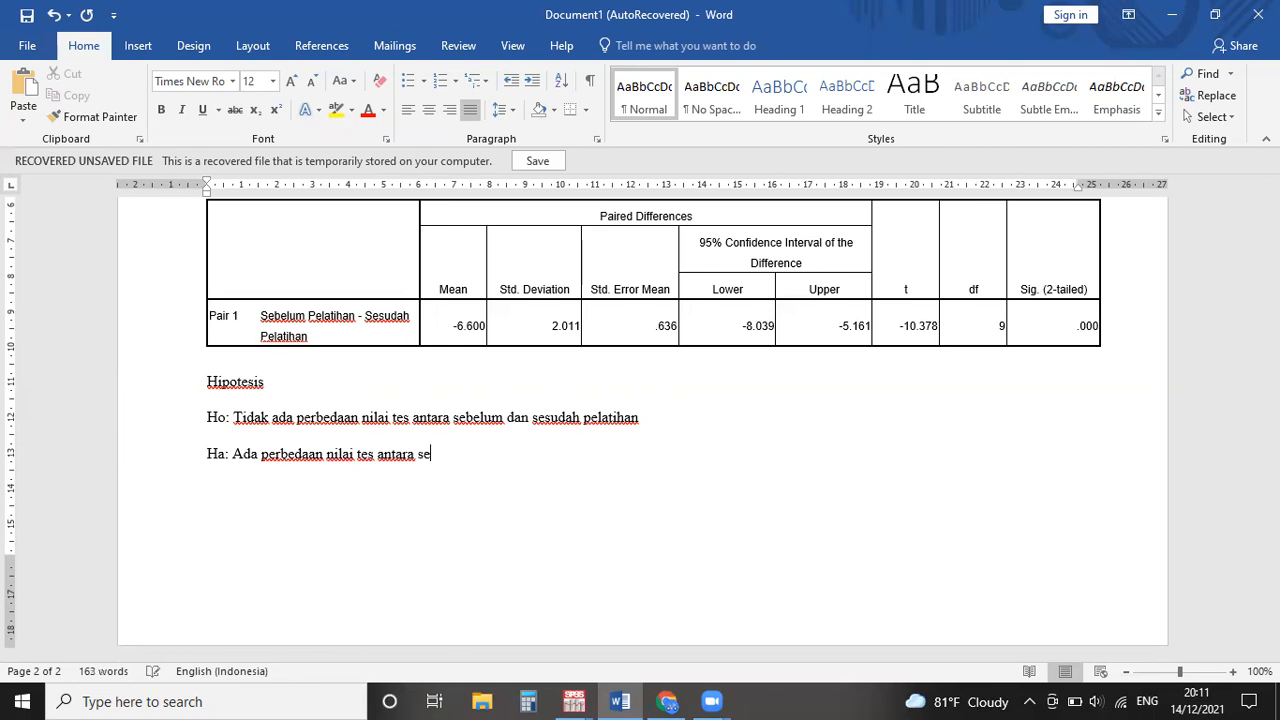
text(belum dan sesudah pelatihan)
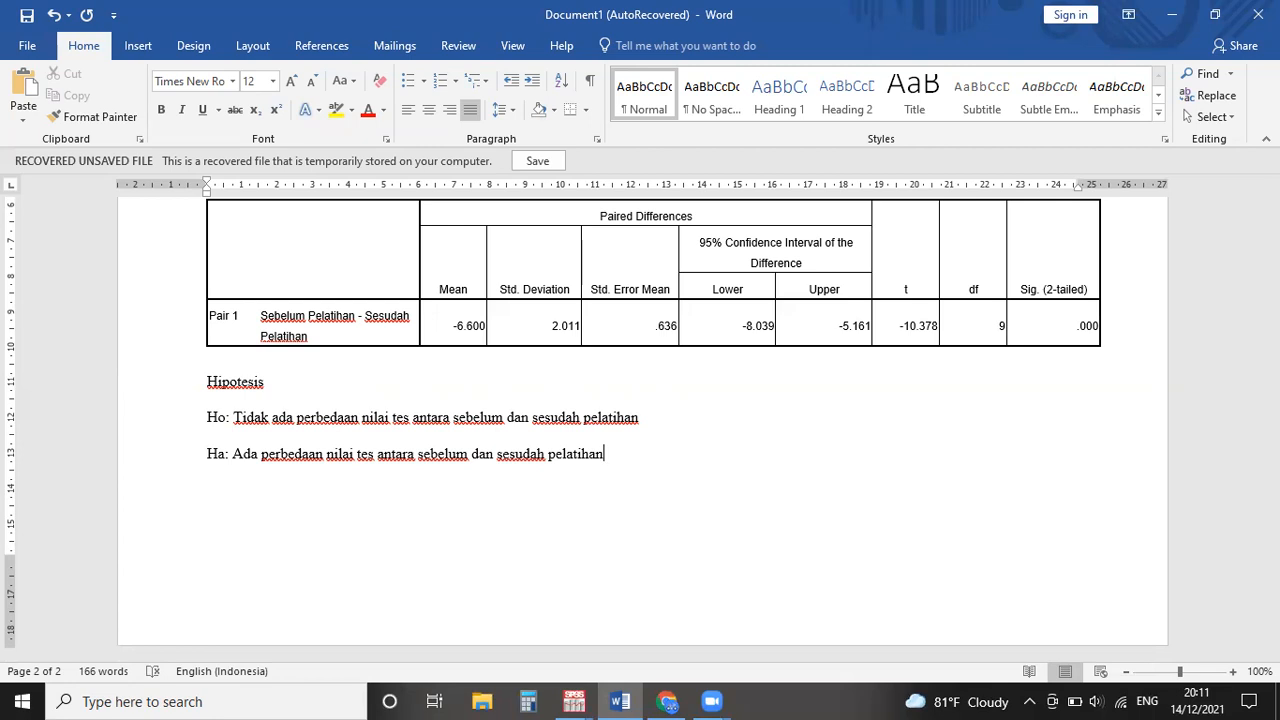
key(Return)
- Add the heading "Kriteria" with the lines "Sig > 0,05 : Ho Diterima" and "Sig < 0,05 : Ho Ditolak" below the hypotheses
text(Kriteria)
key(Return)
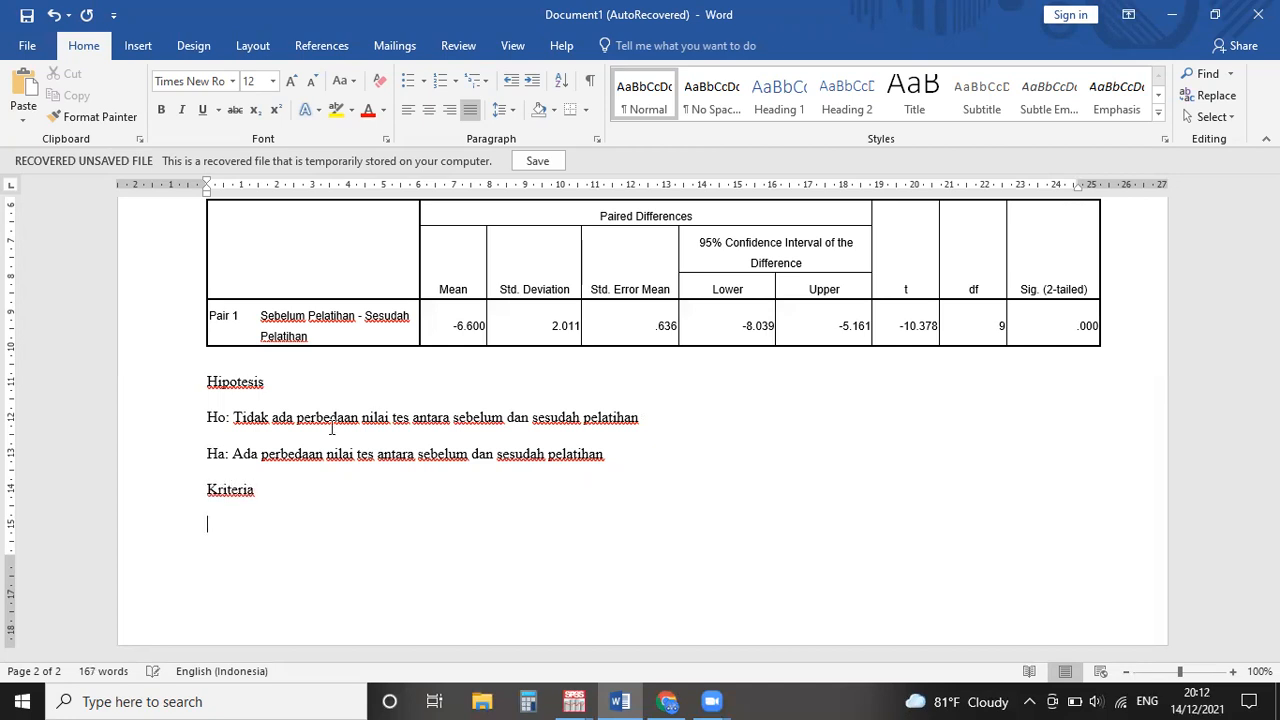
text(Sig > 0,05 : Ho Diterima)
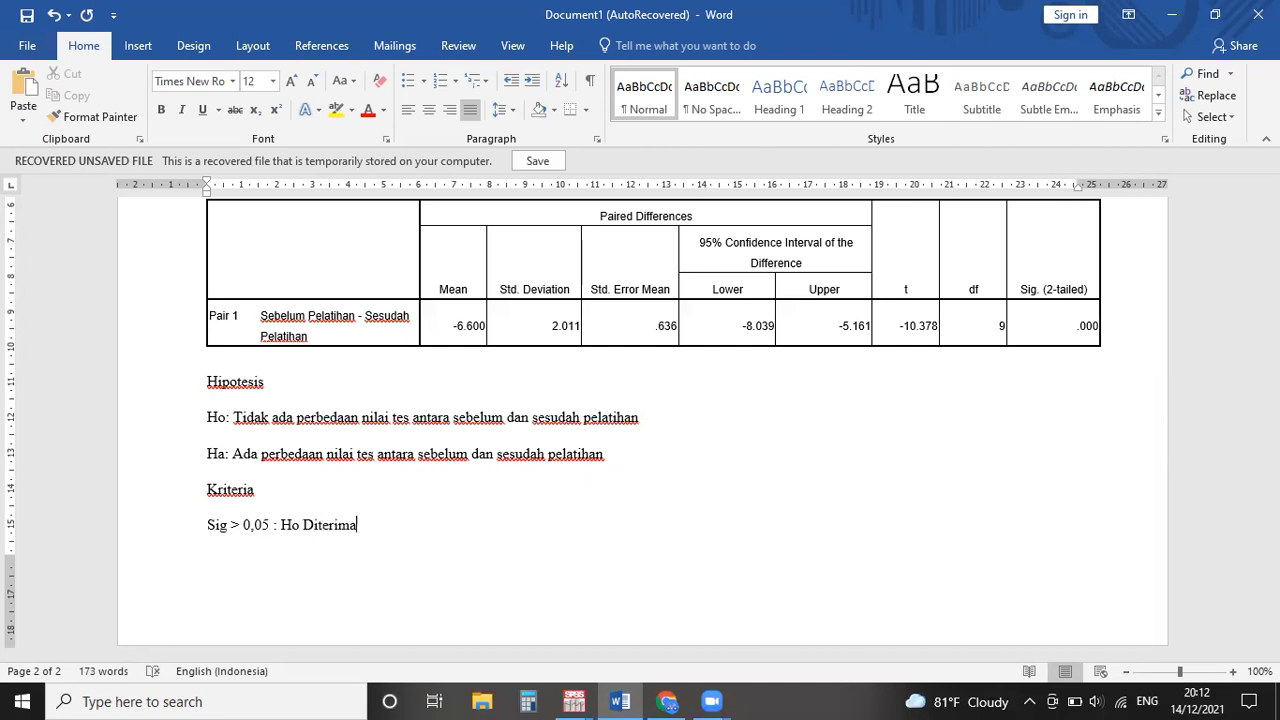
key(Return)
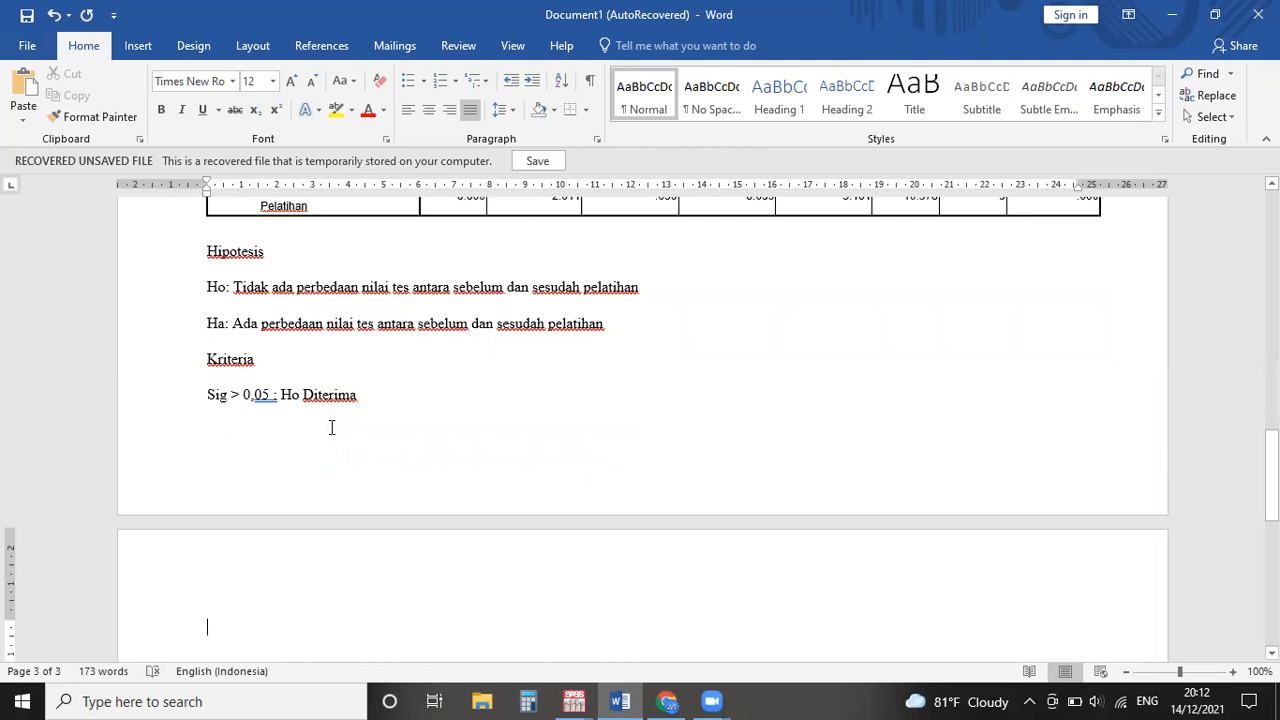
text(Sig)
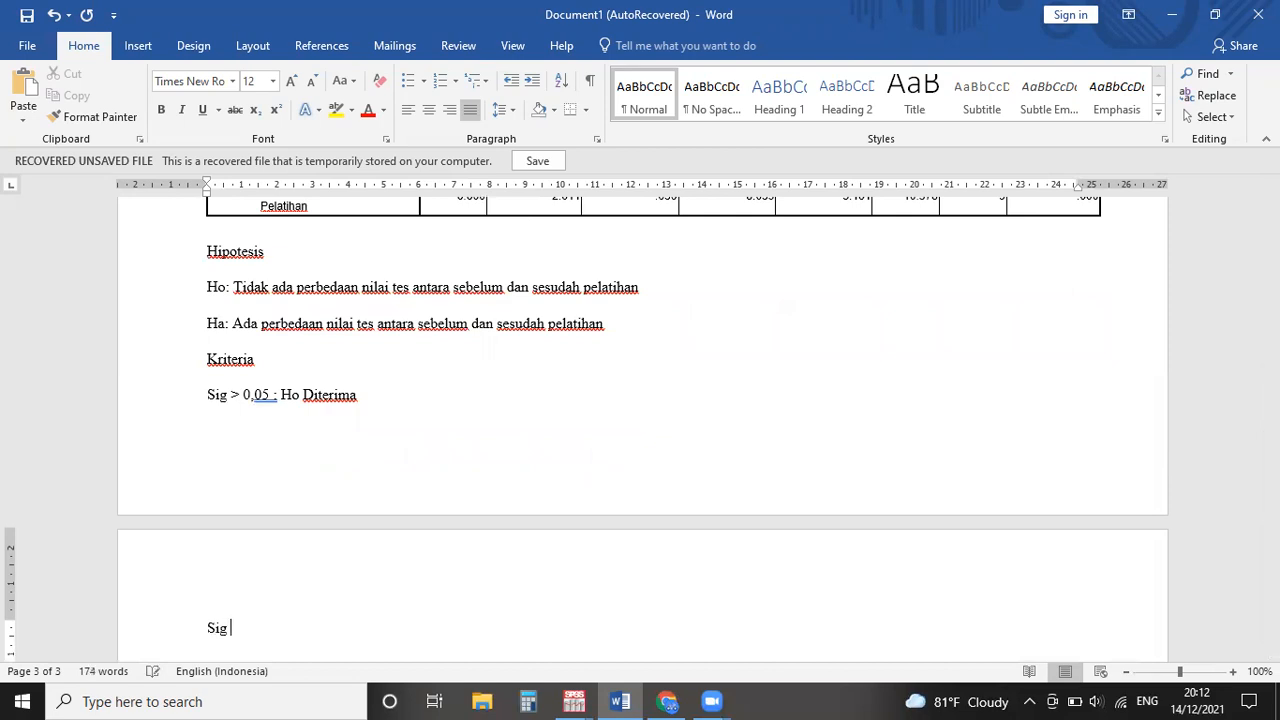
text( < 0,05 : Ho Ditolak)
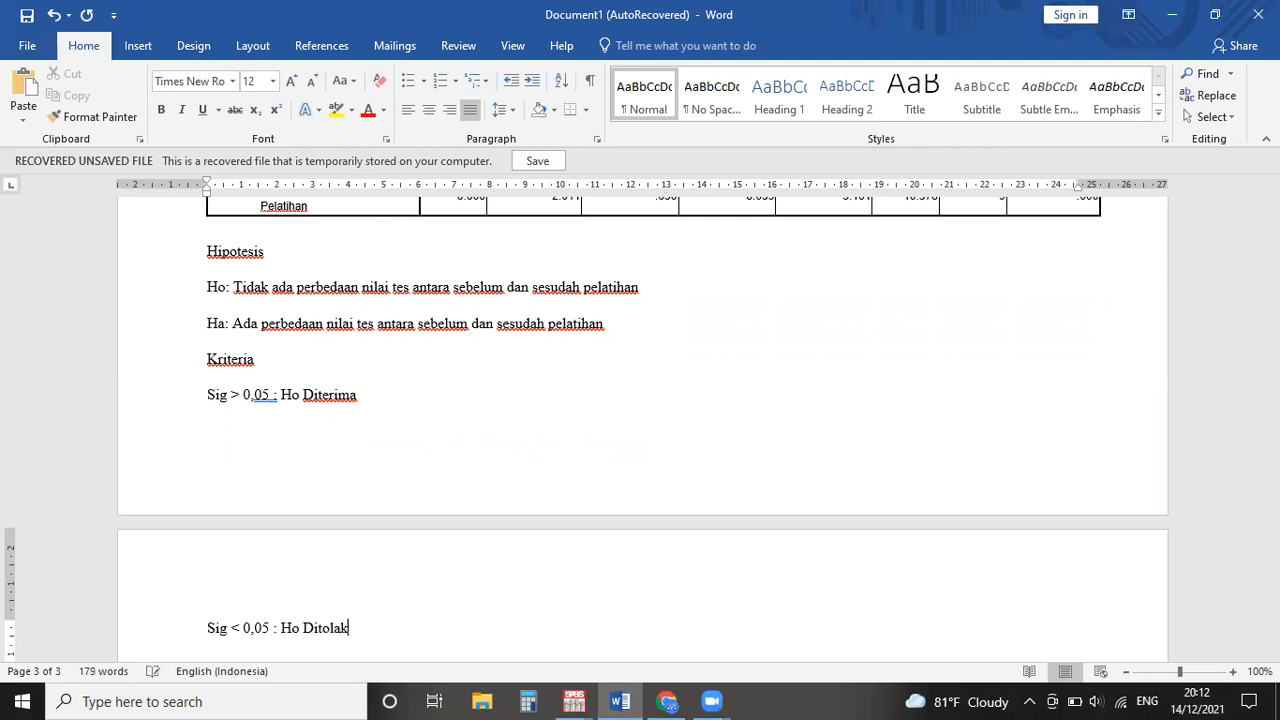
key(Return)
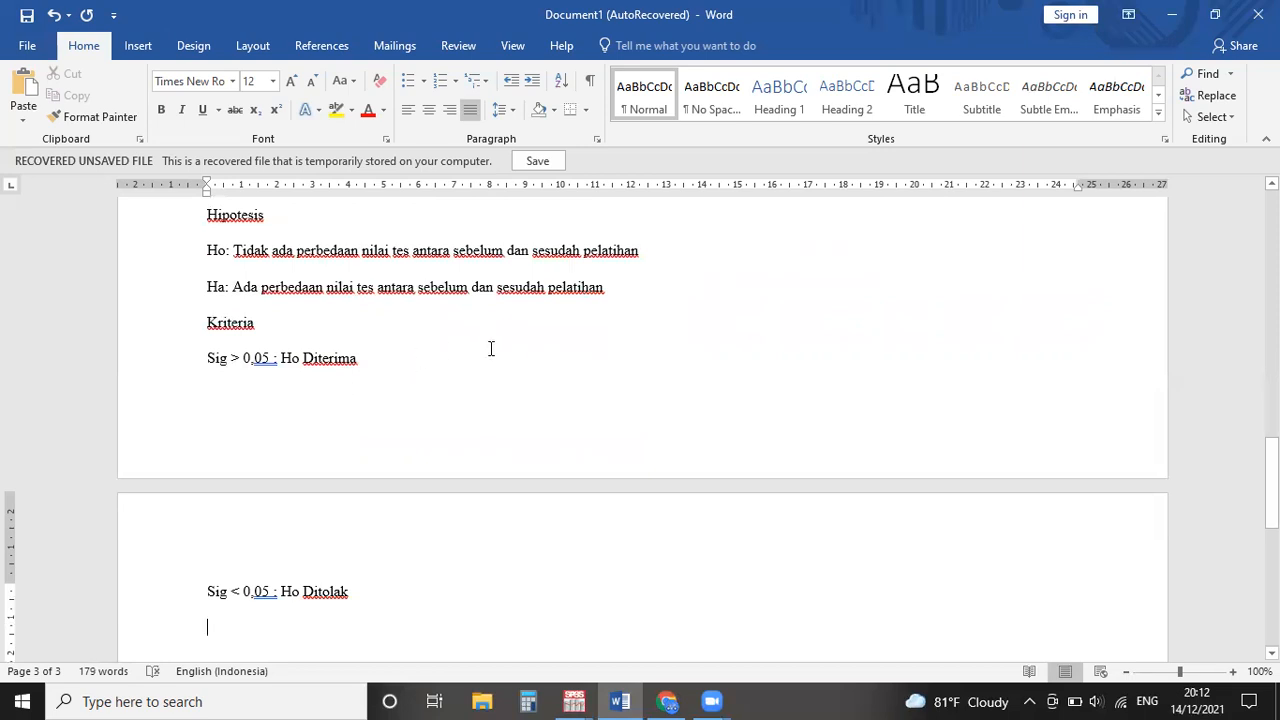
- Start the conclusion below the criteria with "Karena Sig < 0,05 (0,000 < 0,05) maka Ho Ditolak. Jadi"
scroll(491, 349, up, 4)
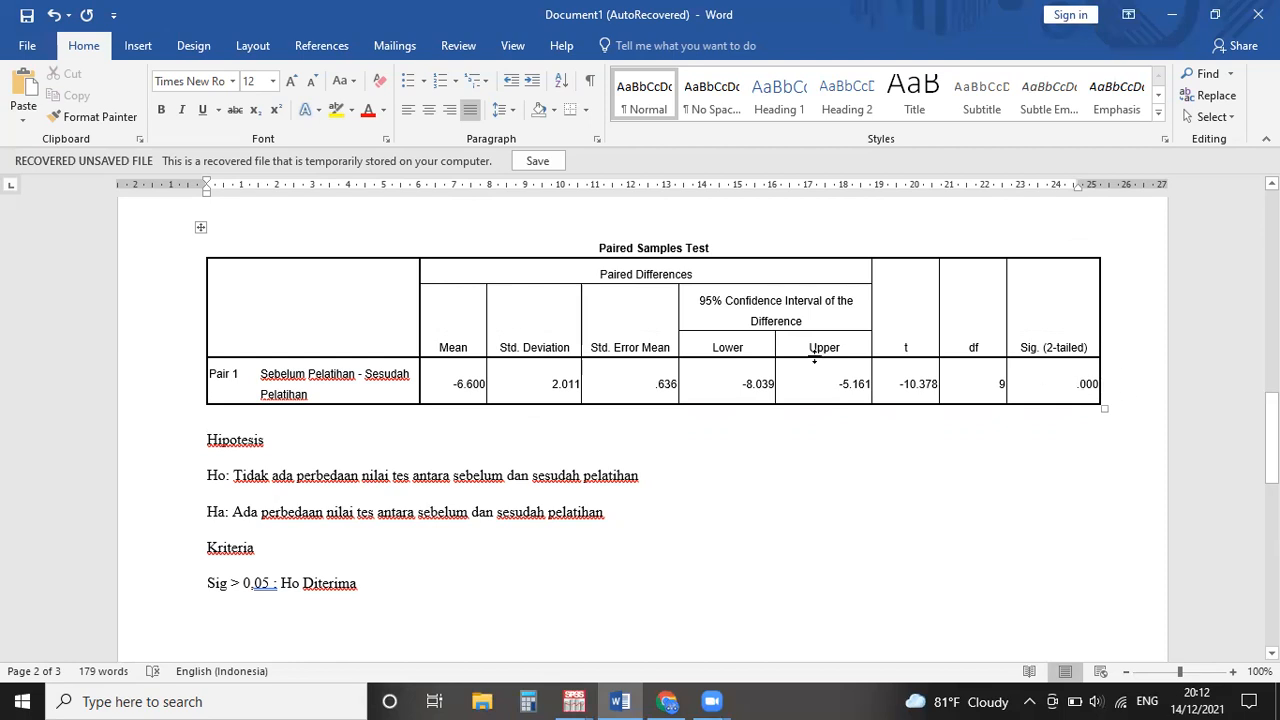
scroll(466, 443, down, 2)
scroll(400, 483, down, 2)
scroll(400, 483, down, 5)
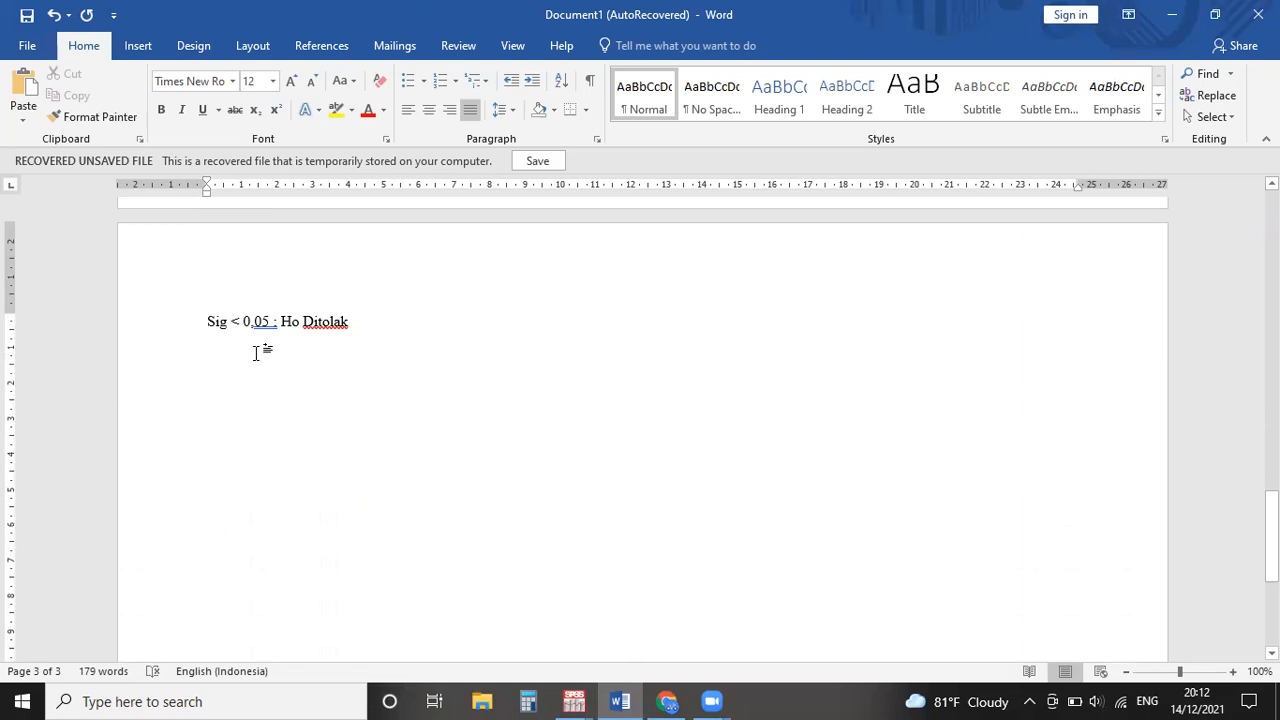
text(Kare)
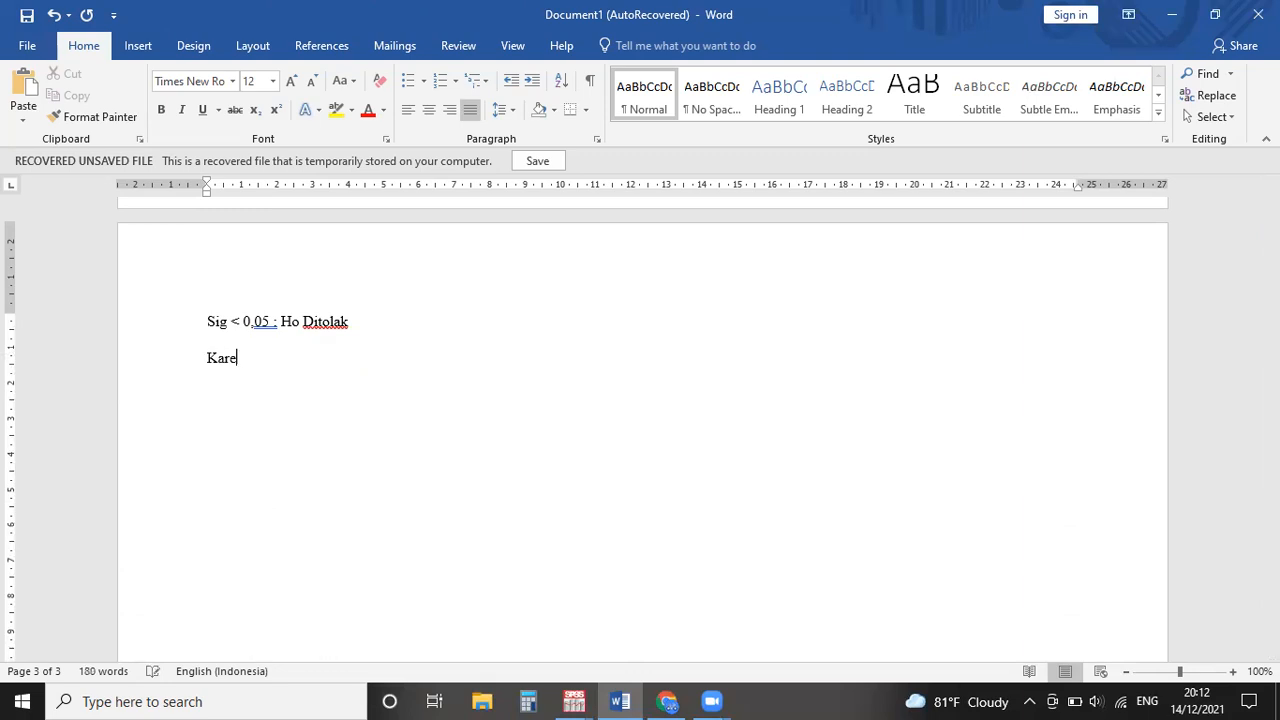
text(na Sig < 0,05 (0,00)
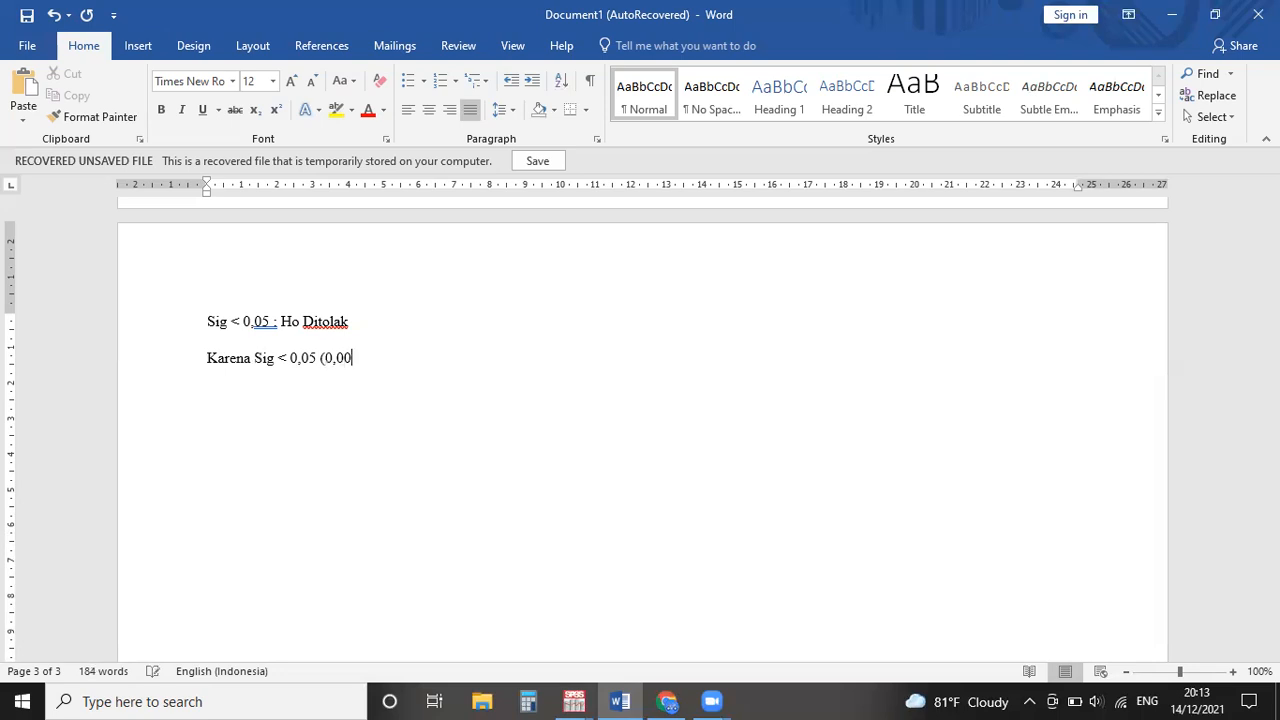
text(0 < 0,05) maka Ho D)
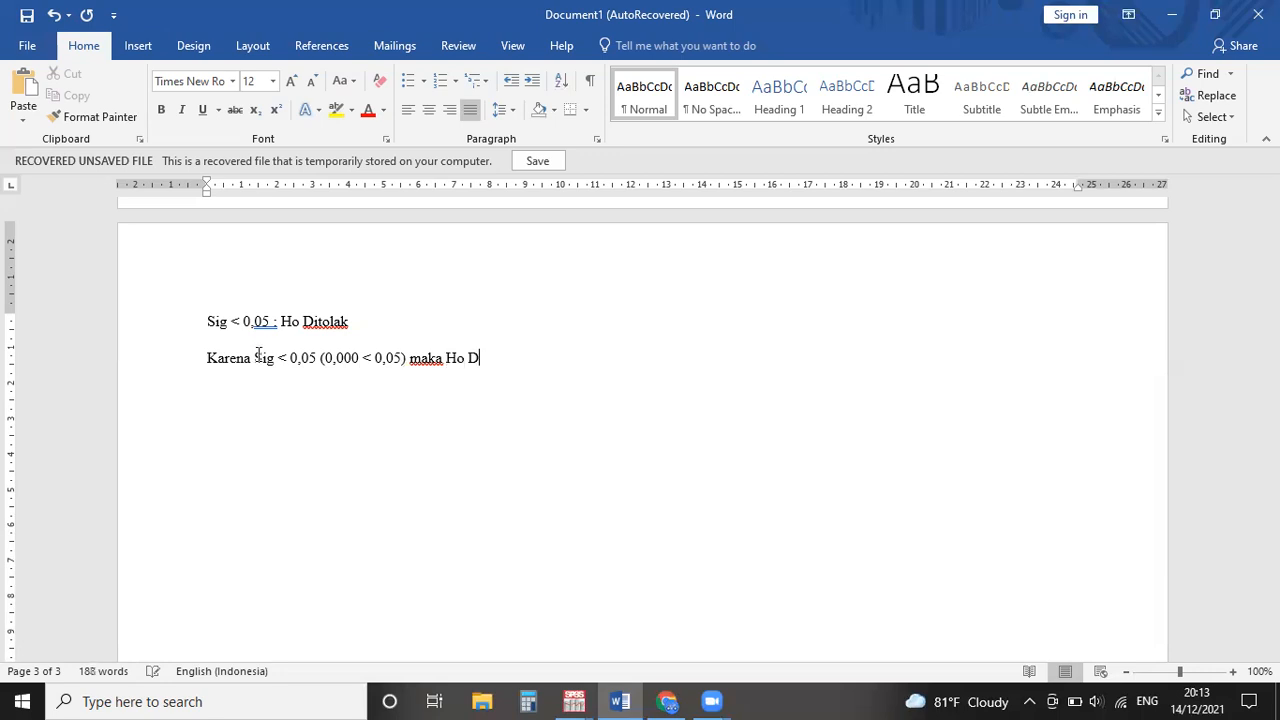
text(itolak. Jadi)
- Complete the conclusion after "Jadi" with ", ada perbedaan nilai tes antara sebelum dan sesudah pelatihan."
key(BackSpace)
key(BackSpace)
text(i, ada per)
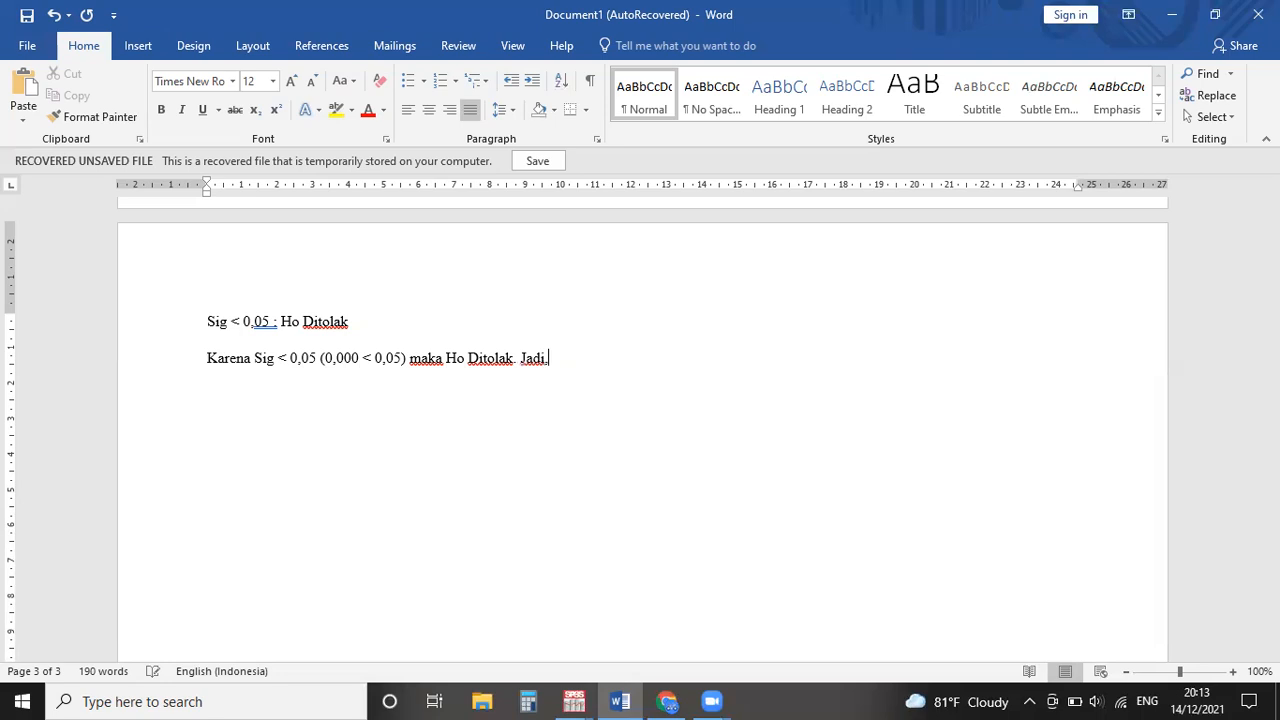
text(beda)
key(BackSpace)
key(BackSpace)
text(daan nilai tes antara sebelum dan sesudah pelatihan.)
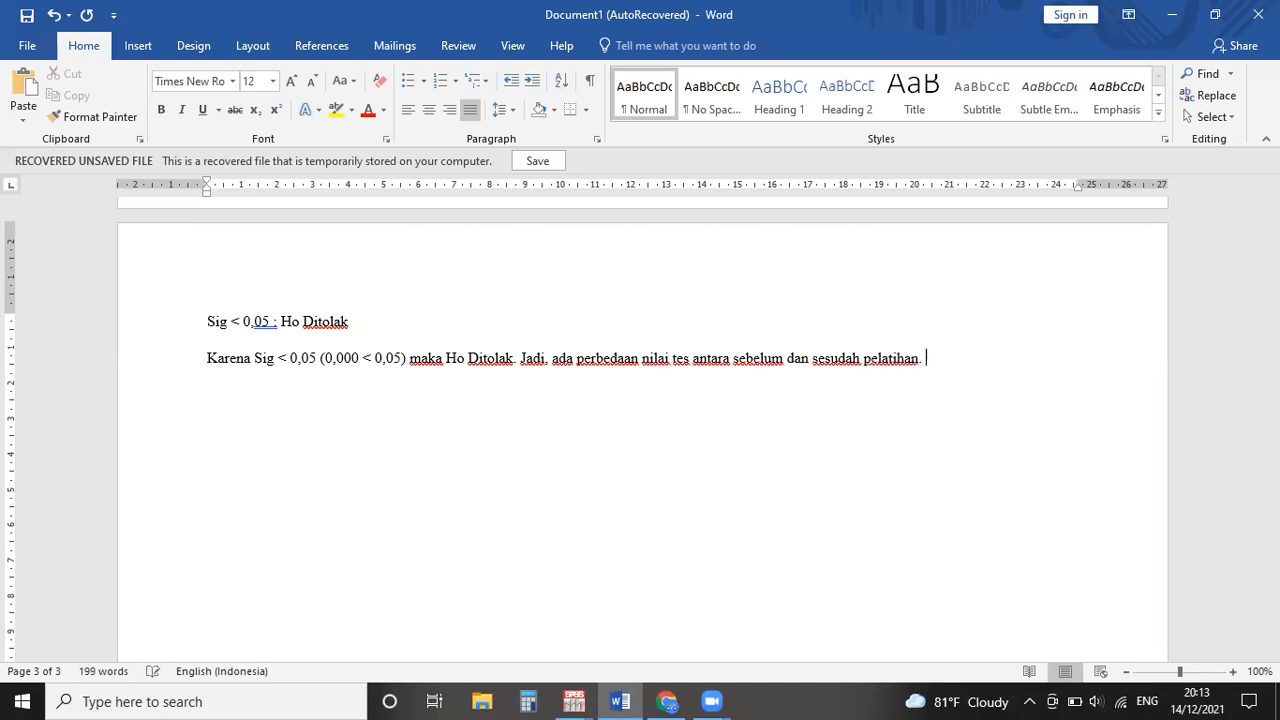
- Review the document from the employee data table through the SPSS result tables to the written conclusion
scroll(877, 380, up, 5)
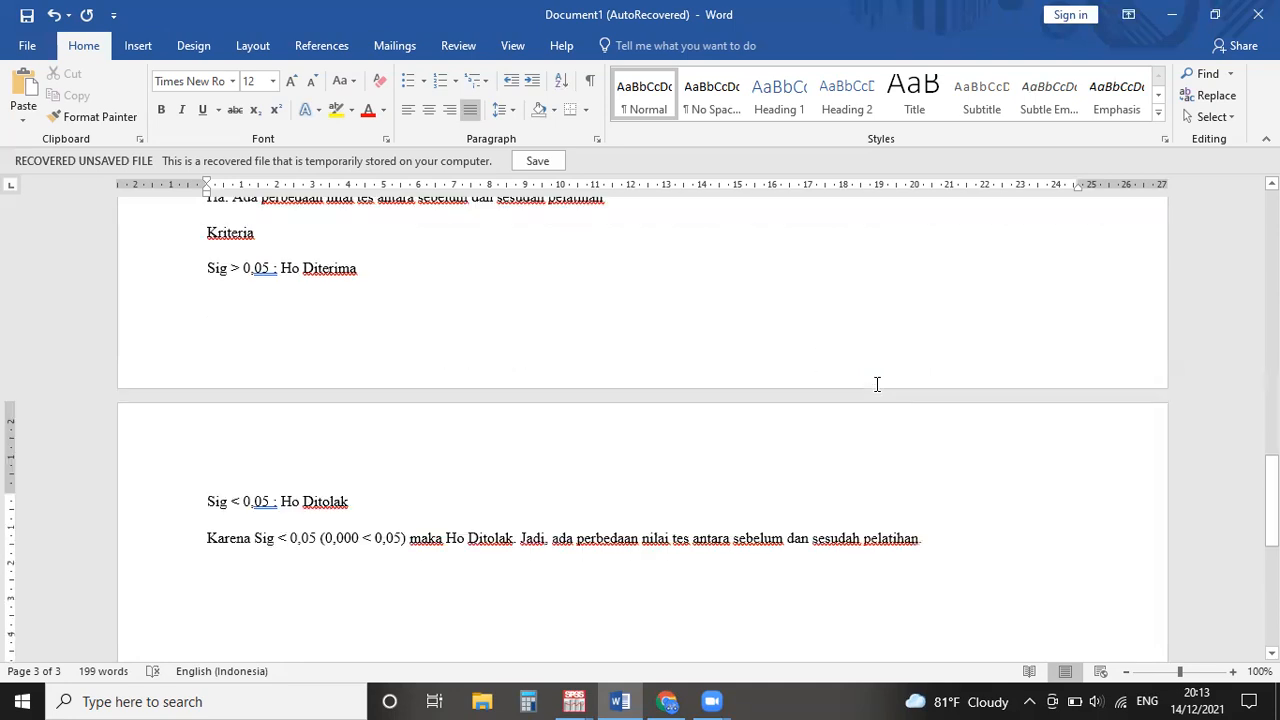
scroll(640, 380, down, 2)
scroll(600, 378, up, 4)
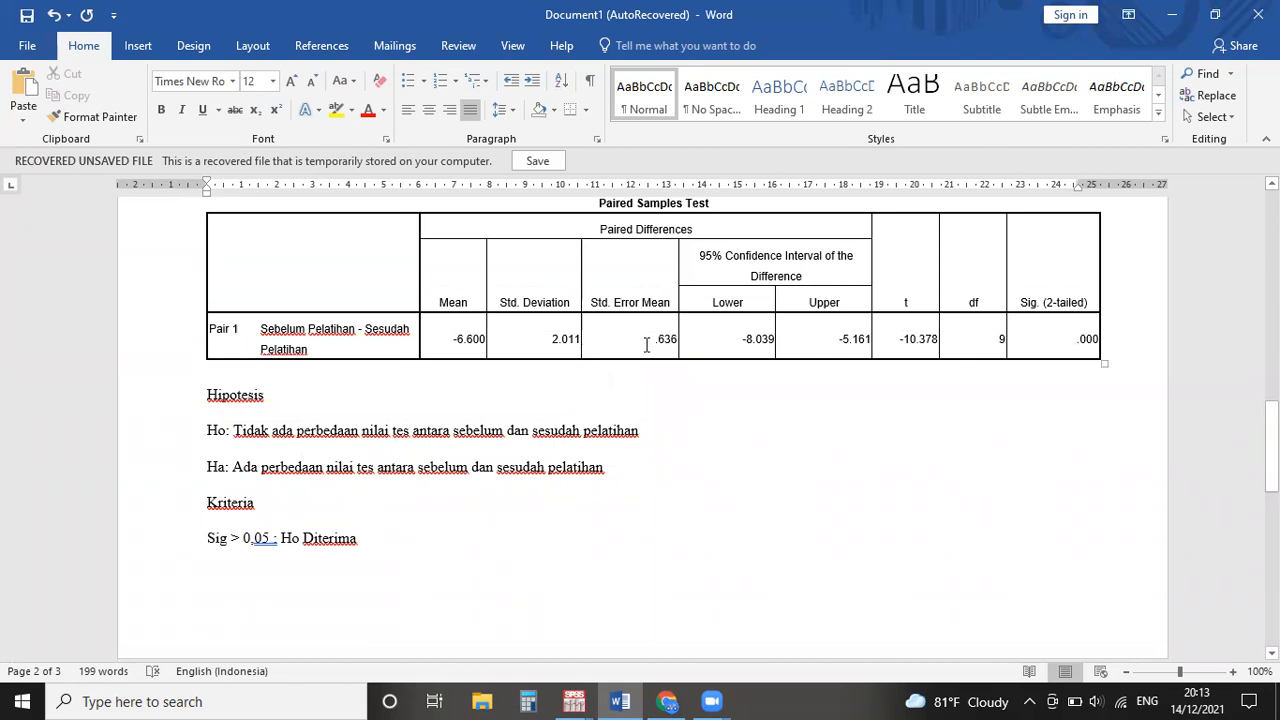
scroll(571, 300, up, 10)
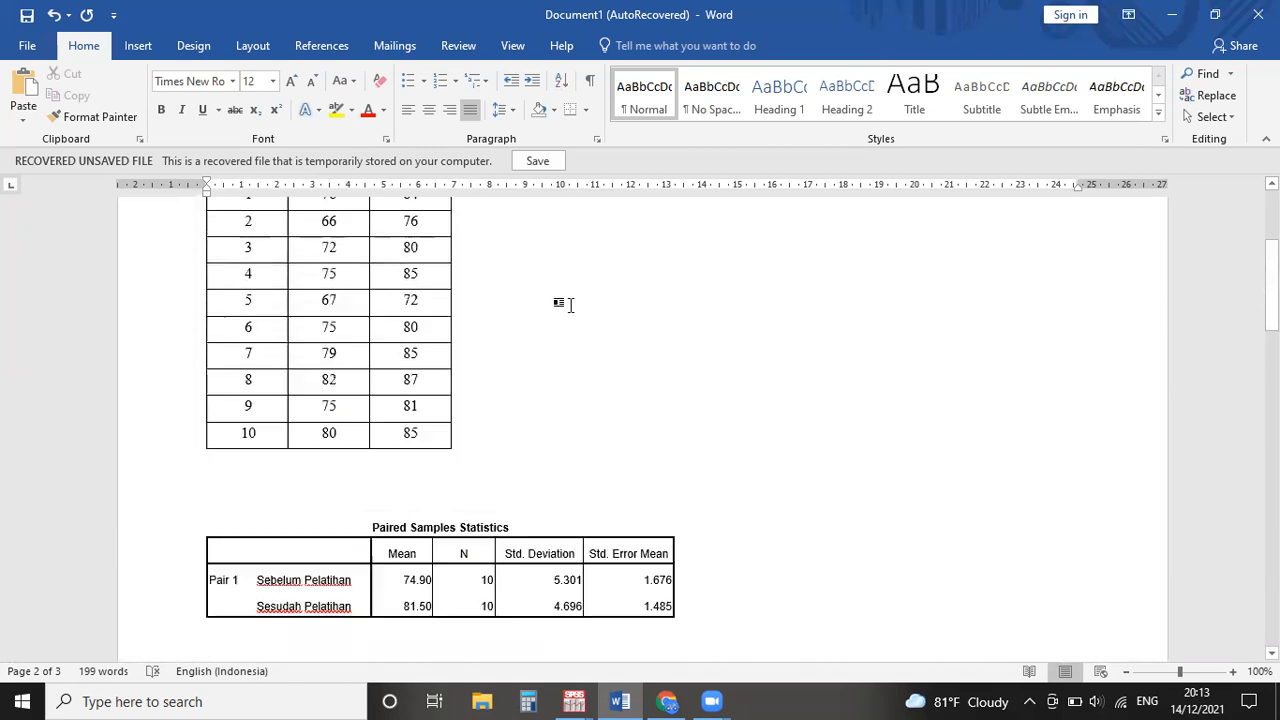
scroll(573, 305, down, 10)
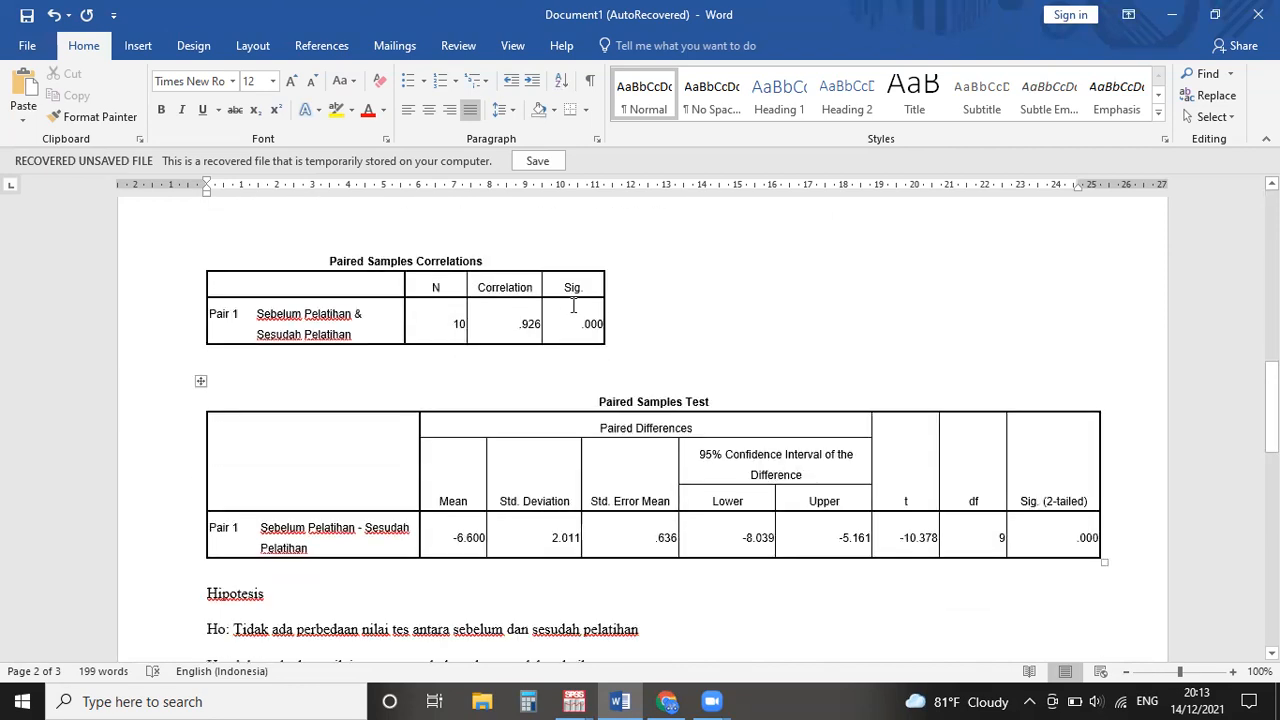
scroll(573, 305, down, 15)
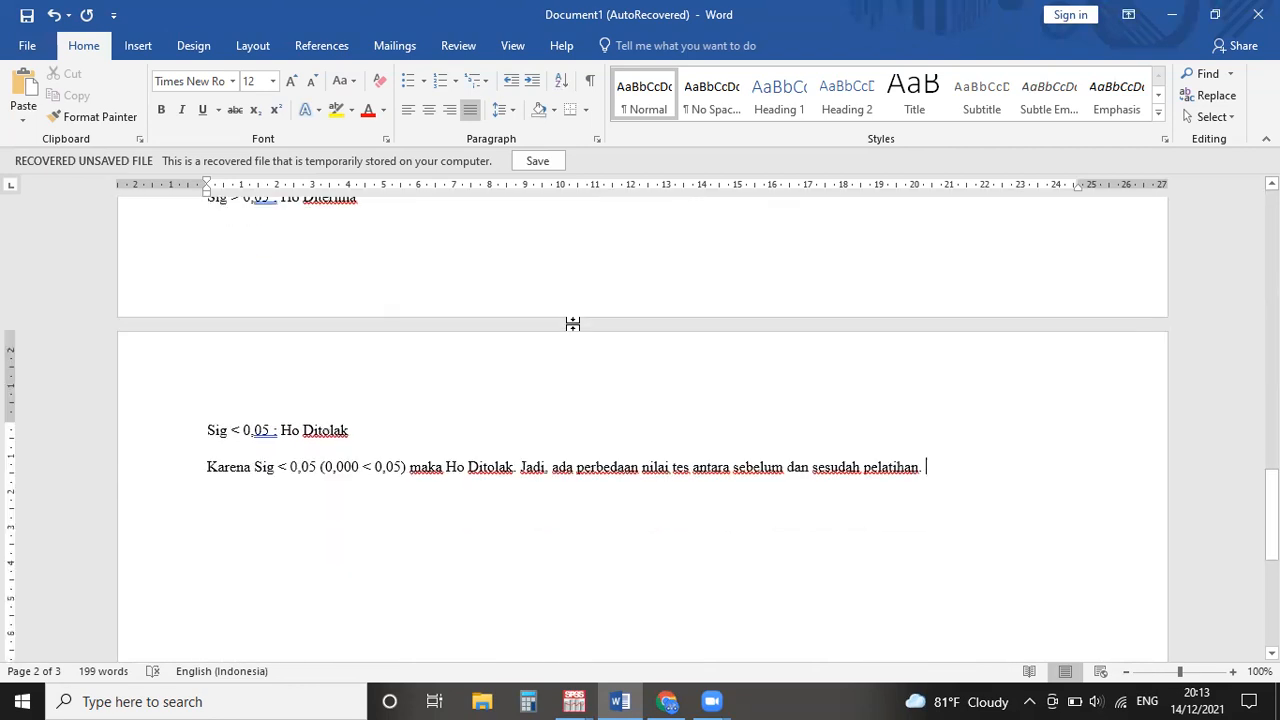
scroll(573, 323, up, 2)
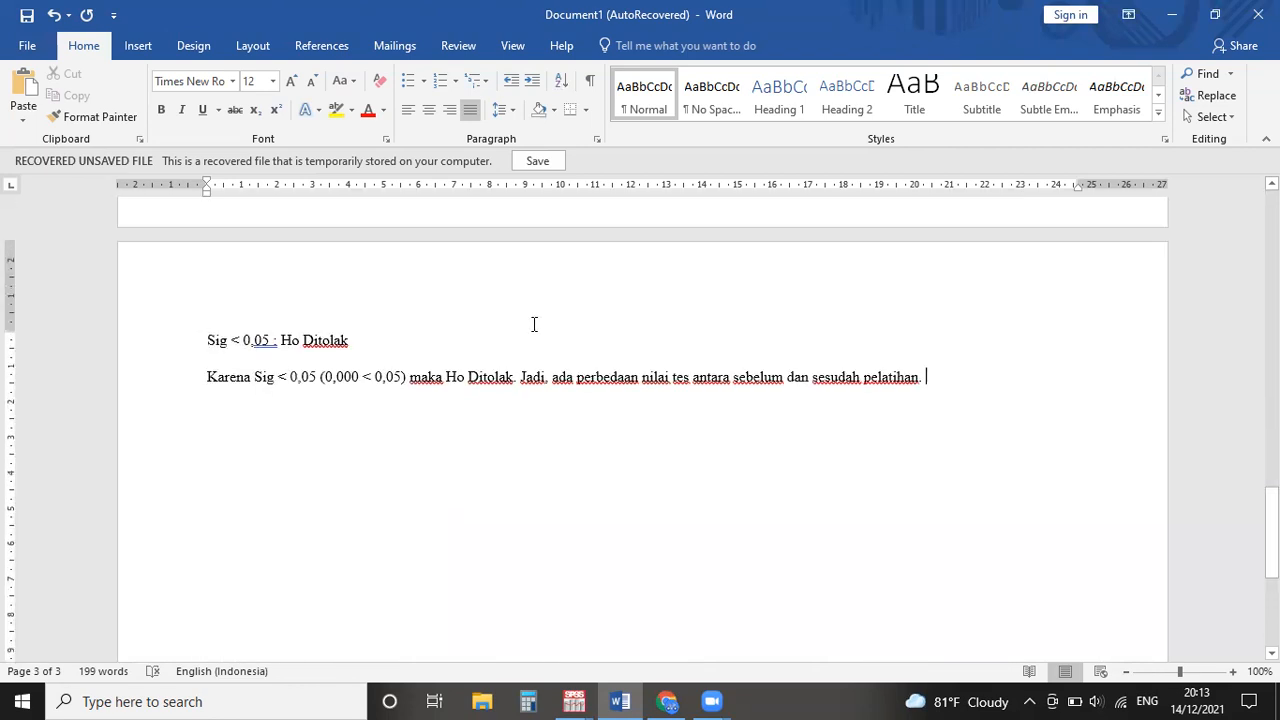